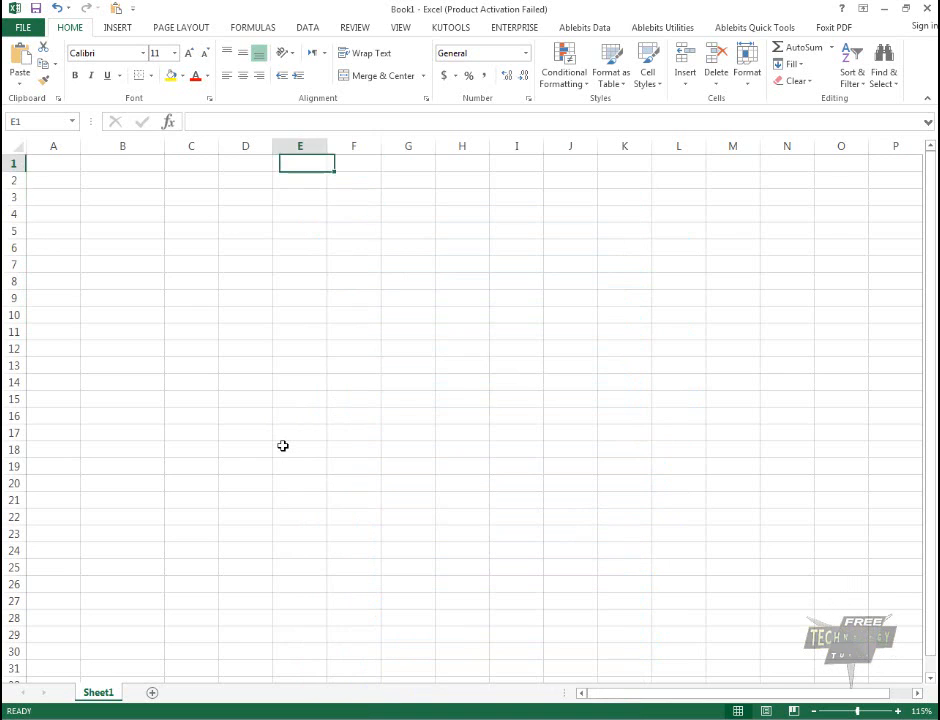
Enter the heading Student Name in cell C5.
key("Left")
key("Home")
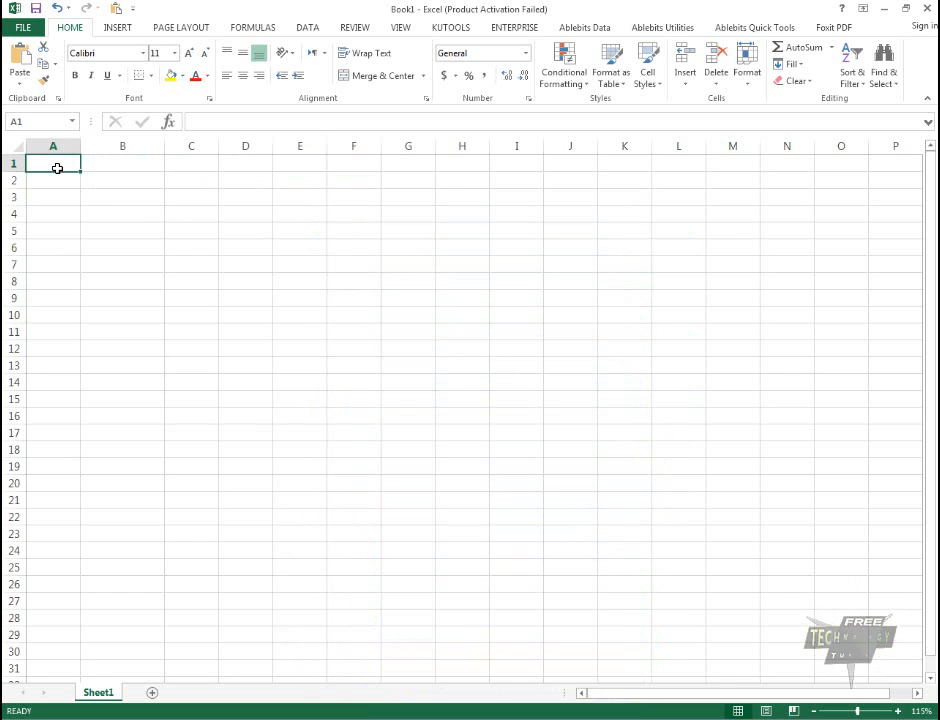
left_click(206, 234)
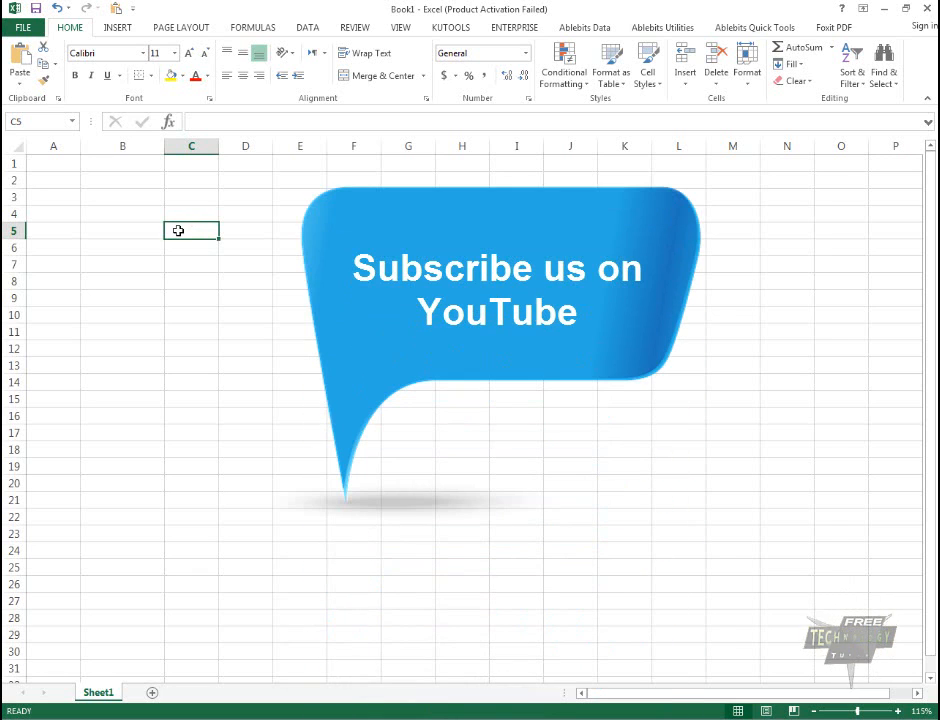
type("Student")
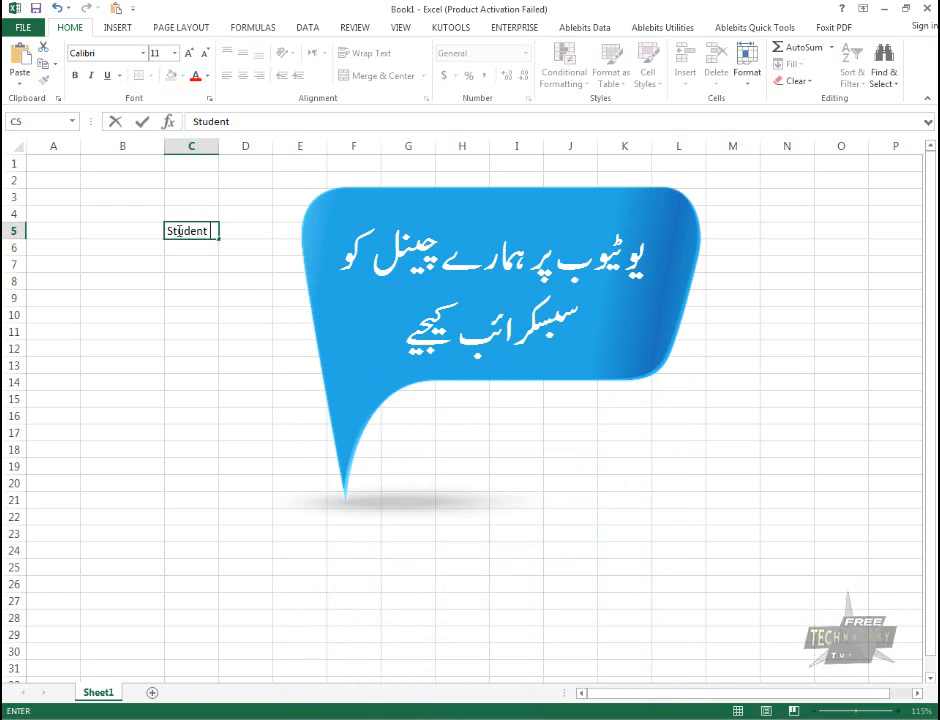
type(" Name")
key("Tab")
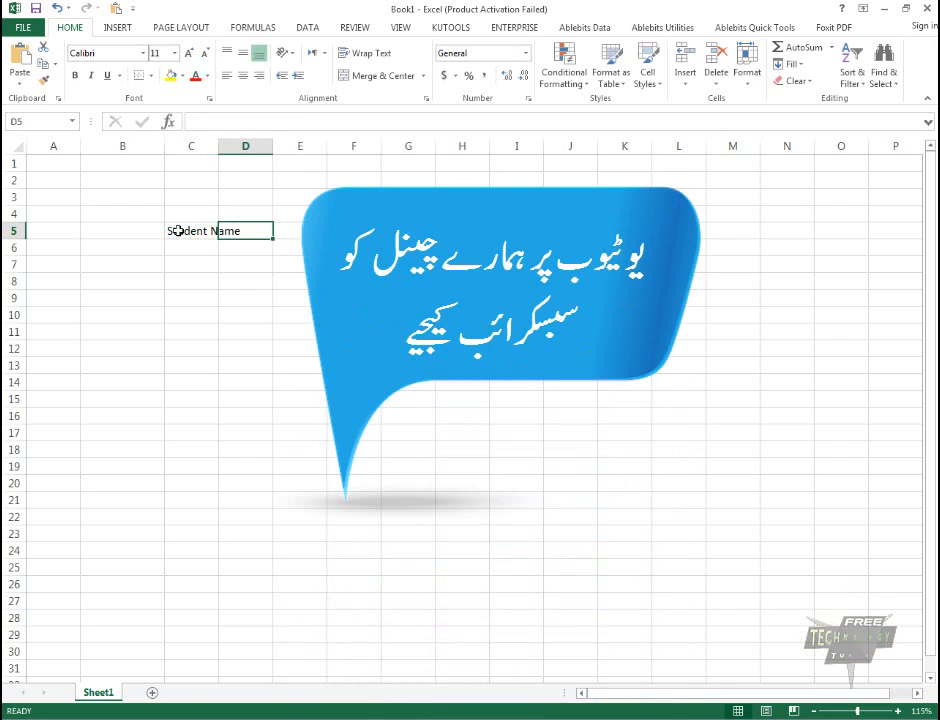
Overwrite the heading in cell C5 with 1 and undo that entry.
left_click(176, 231)
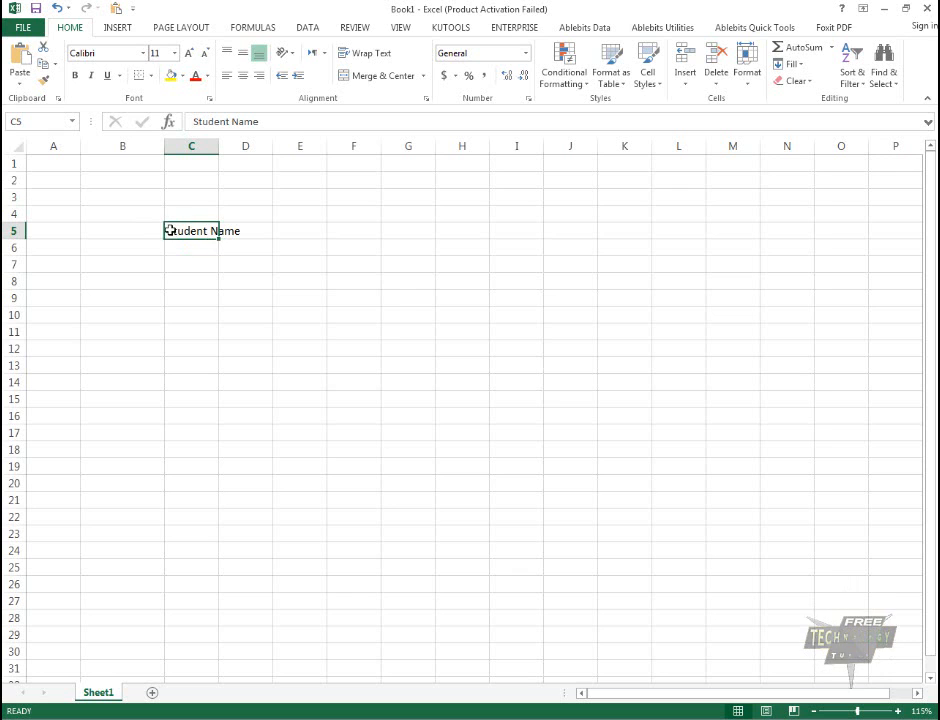
type("1")
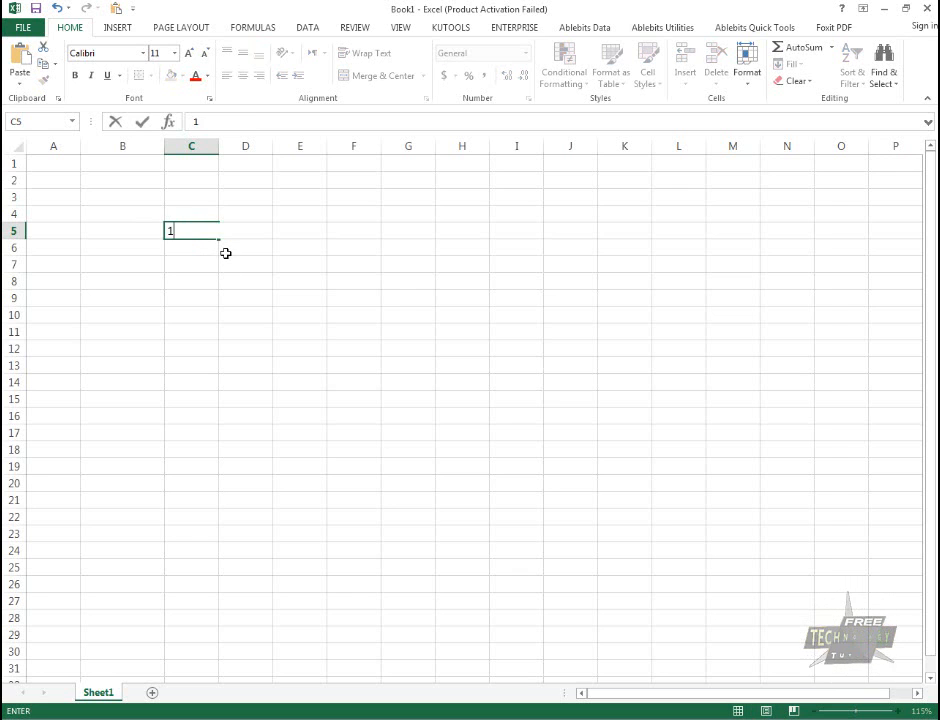
key("Right")
key("Left")
key("ctrl+z")
key("Right")
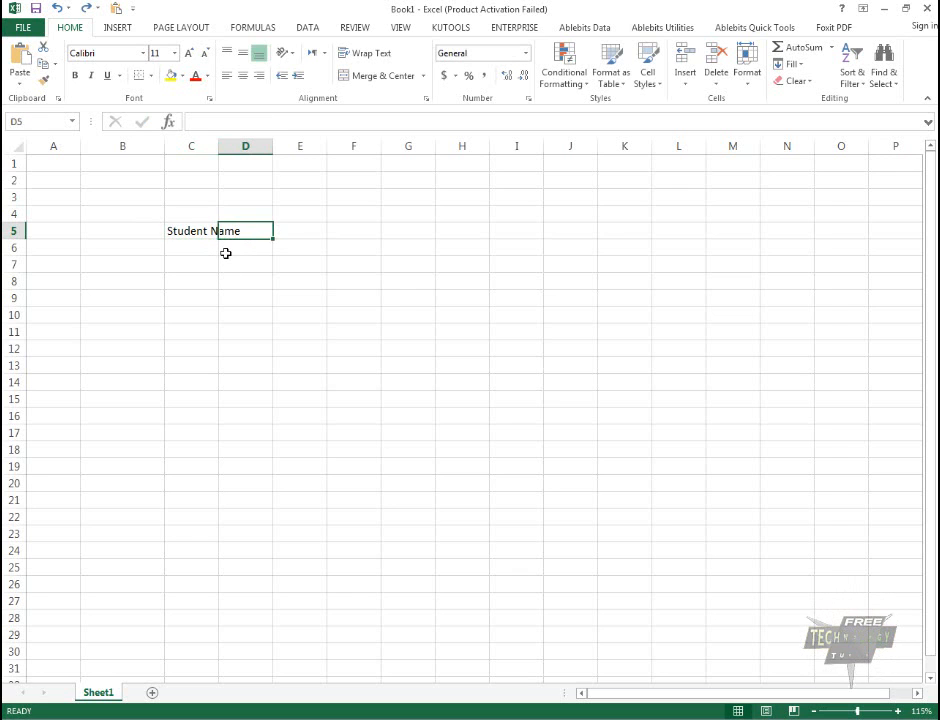
key("Left")
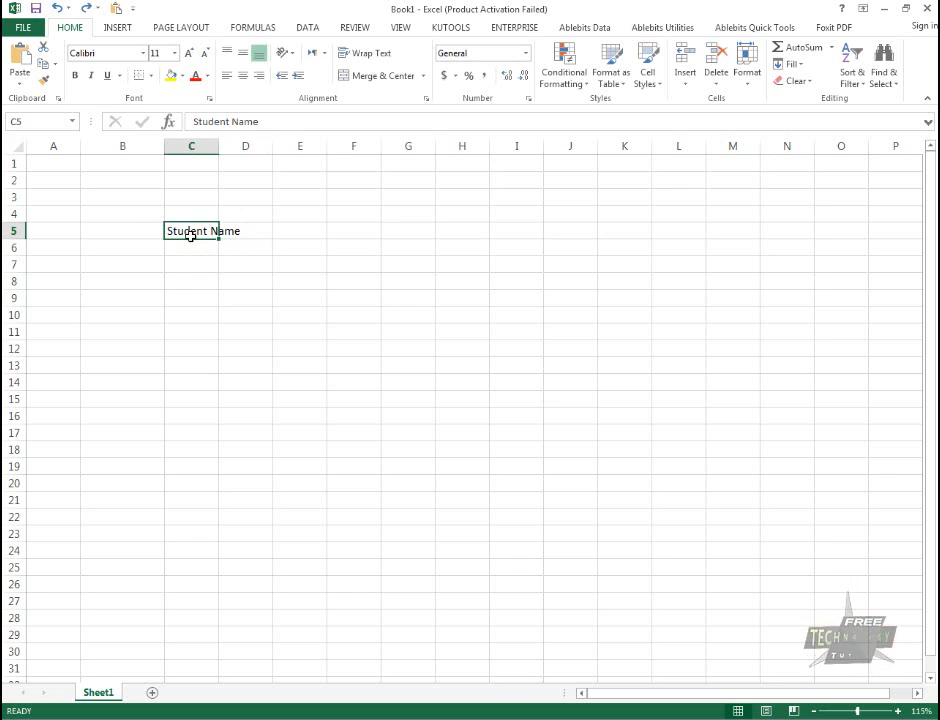
Examine the contents of cell C5 and its neighbouring cells to see which one holds the overflowing heading text.
left_click_drag(196, 122, 278, 127)
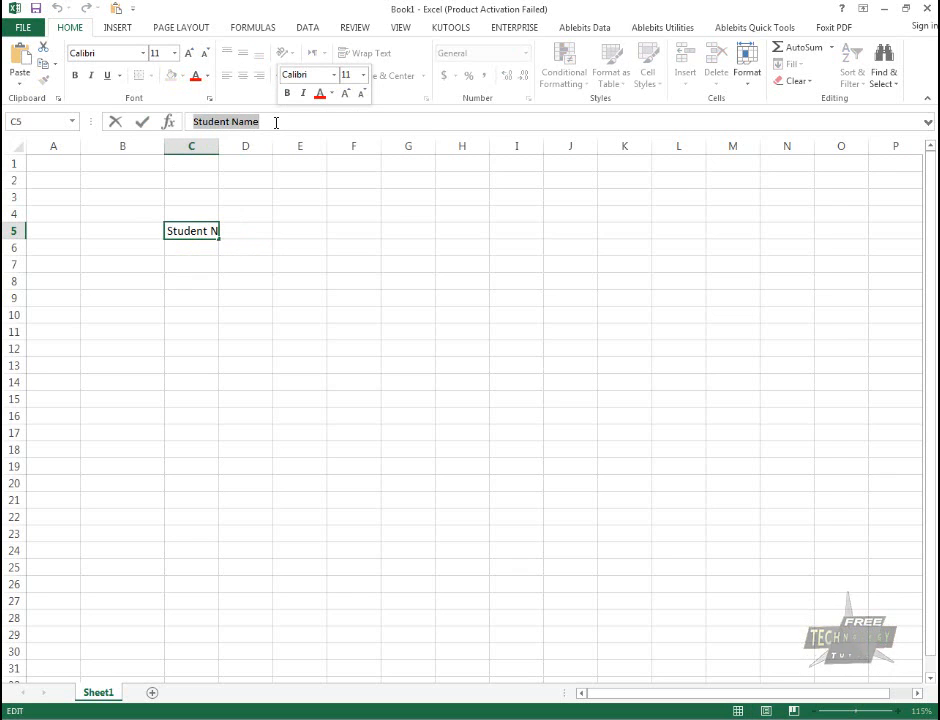
key("Return")
left_click(239, 232)
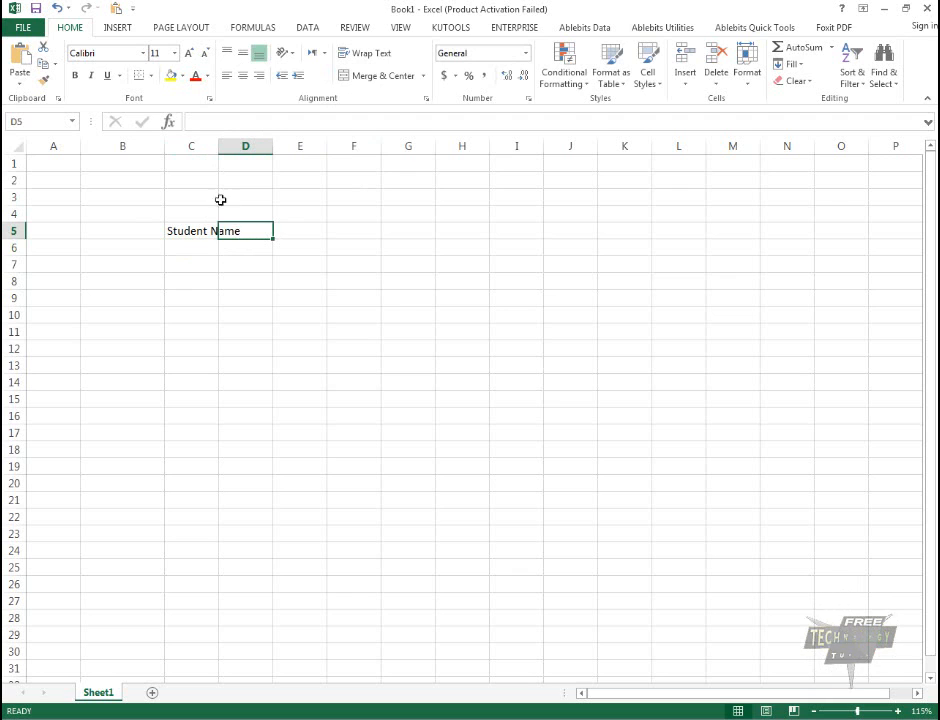
left_click(201, 232)
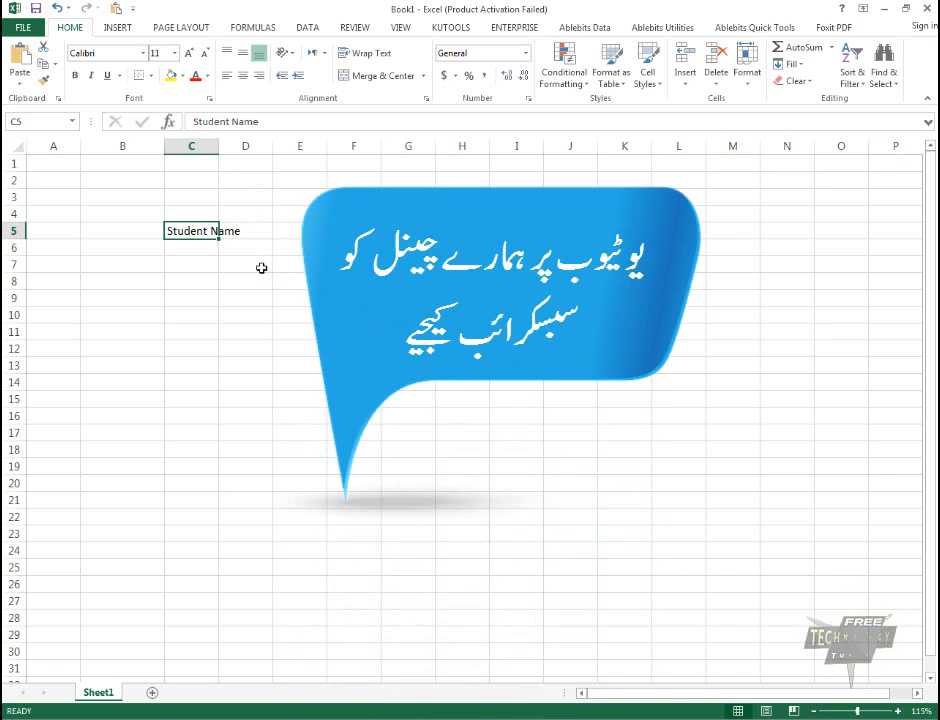
key("Right")
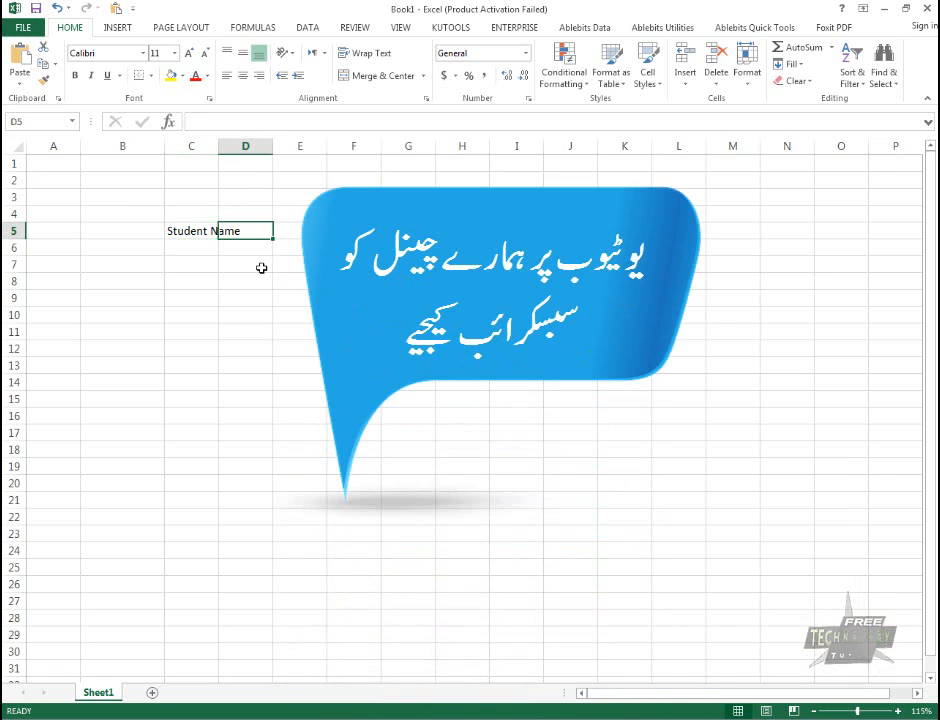
key("Left")
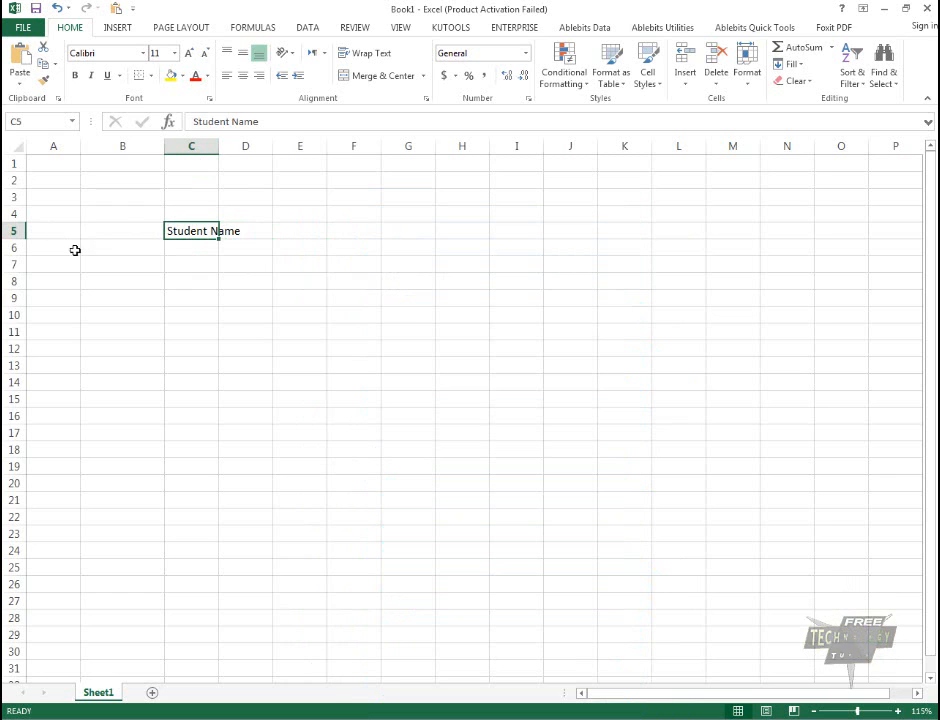
left_click(190, 250)
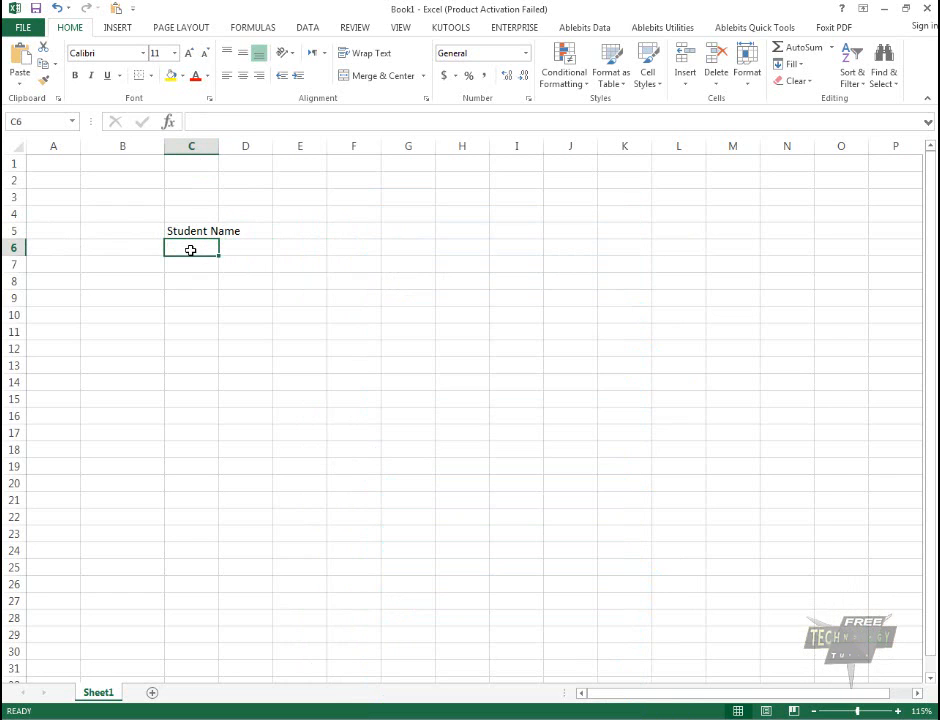
left_click(185, 232)
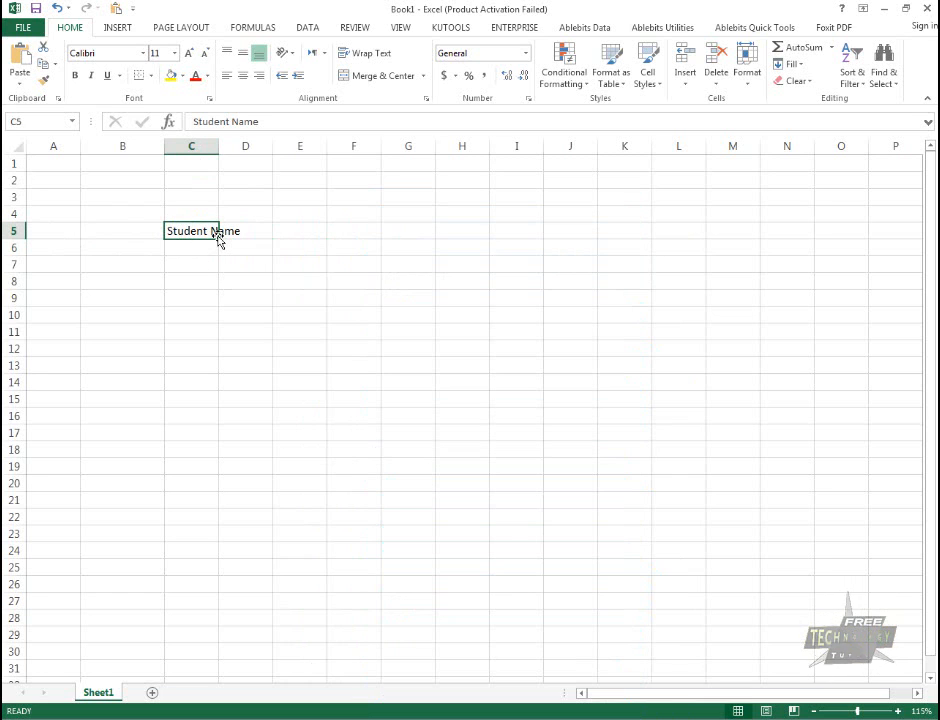
Open cell C5 for in-cell editing and close it without changing the text.
key("F2")
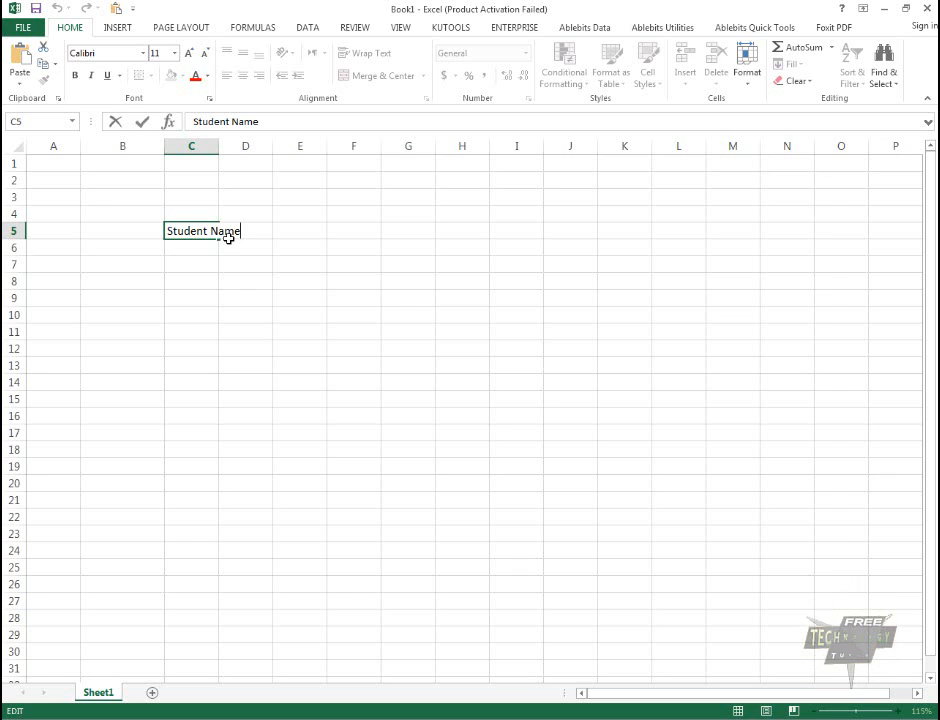
key("Return")
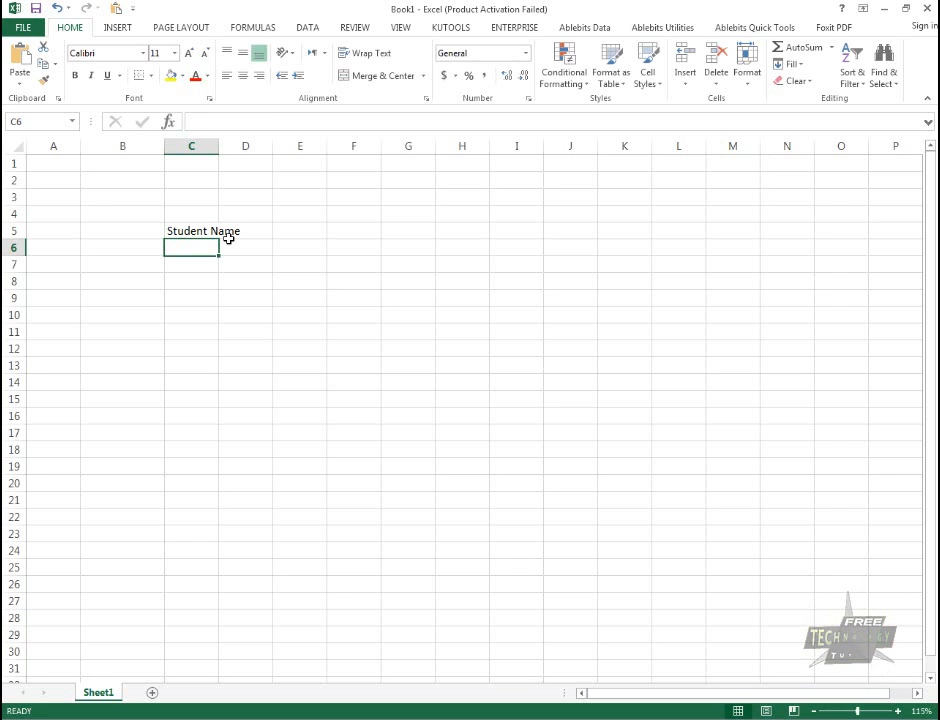
key("Up")
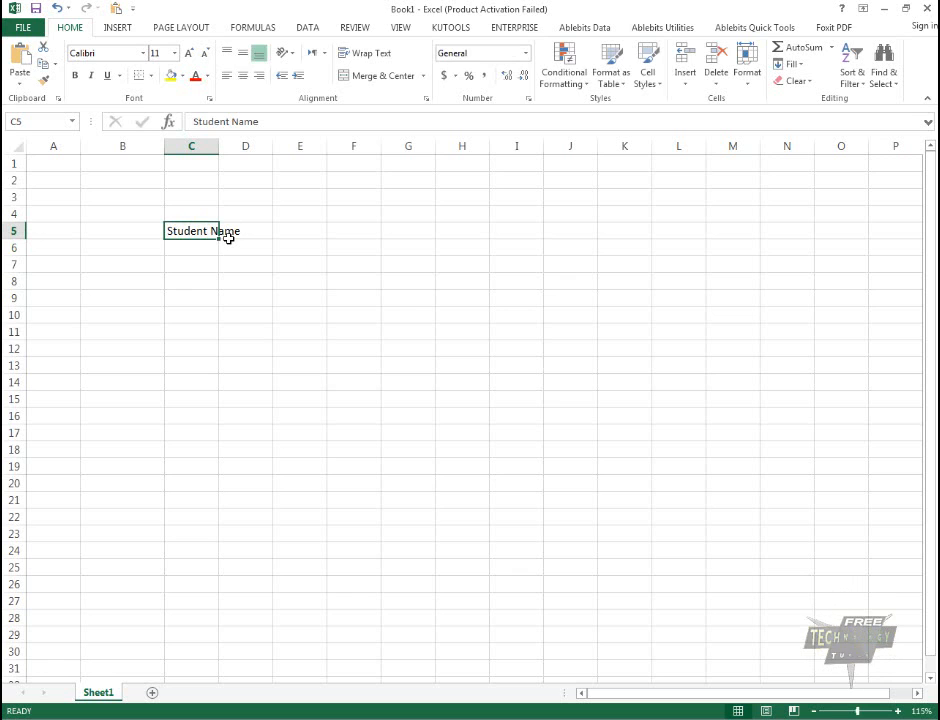
Add eleven line breaks after the Student Name text inside cell C5.
key("F2")
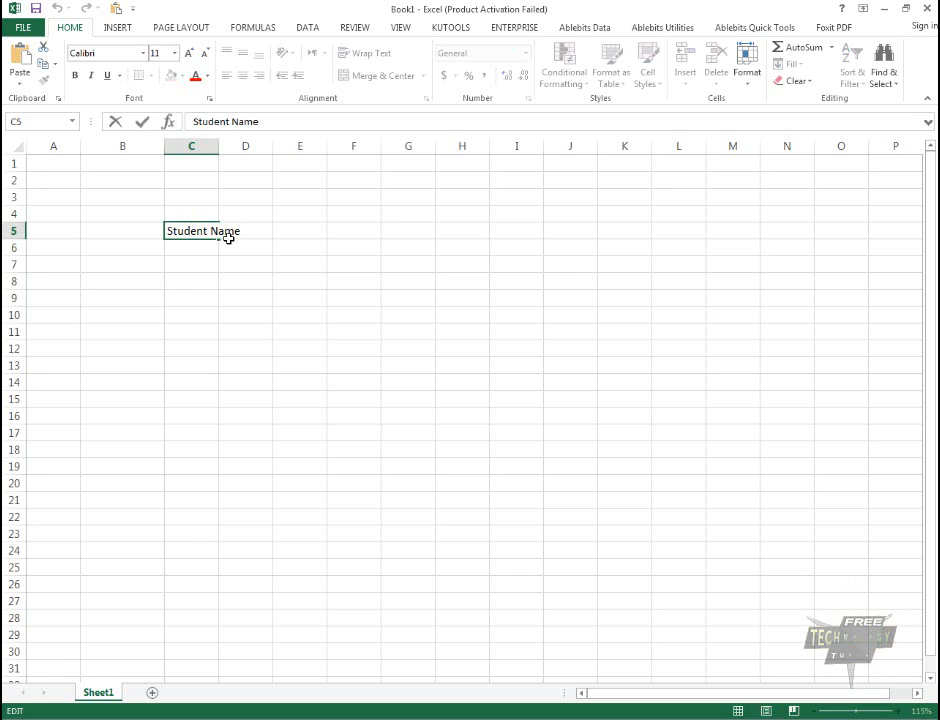
key("alt")
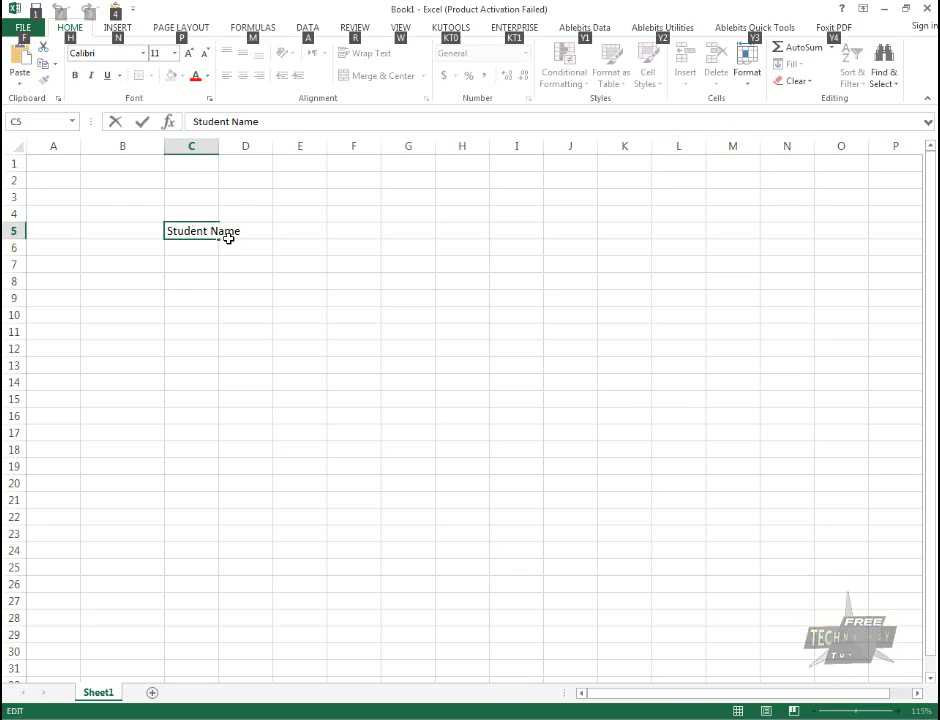
key("alt+Return")
key("alt+Return")
key("alt+Return")
key("alt+Return")
key("alt+Return")
key("alt+Return")
key("alt+Return")
key("alt+Return")
key("alt+Return")
key("alt+Return")
key("alt+Return")
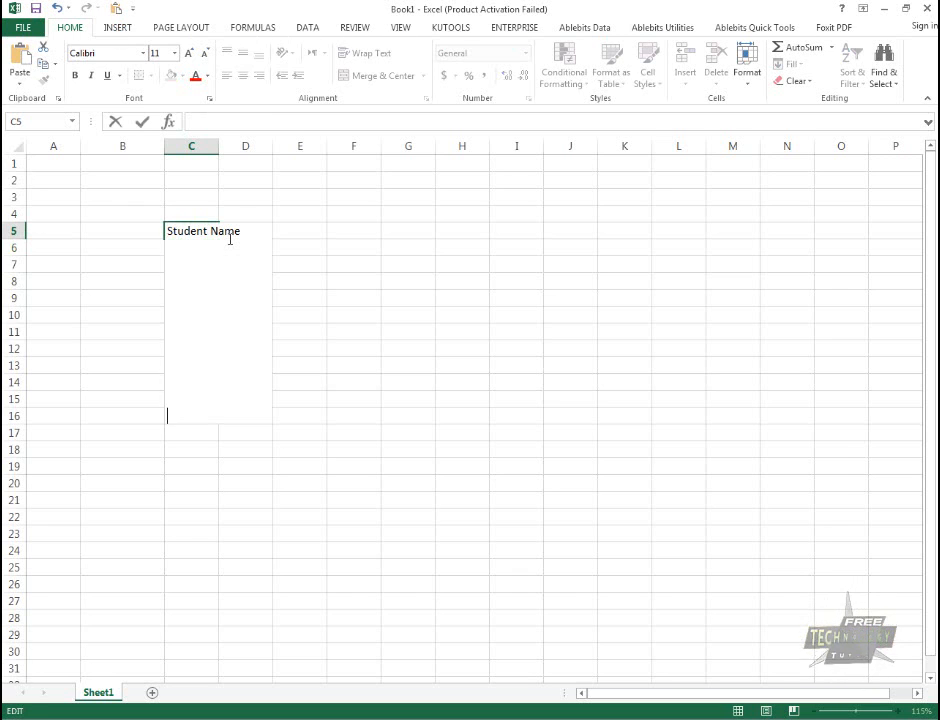
key("Return")
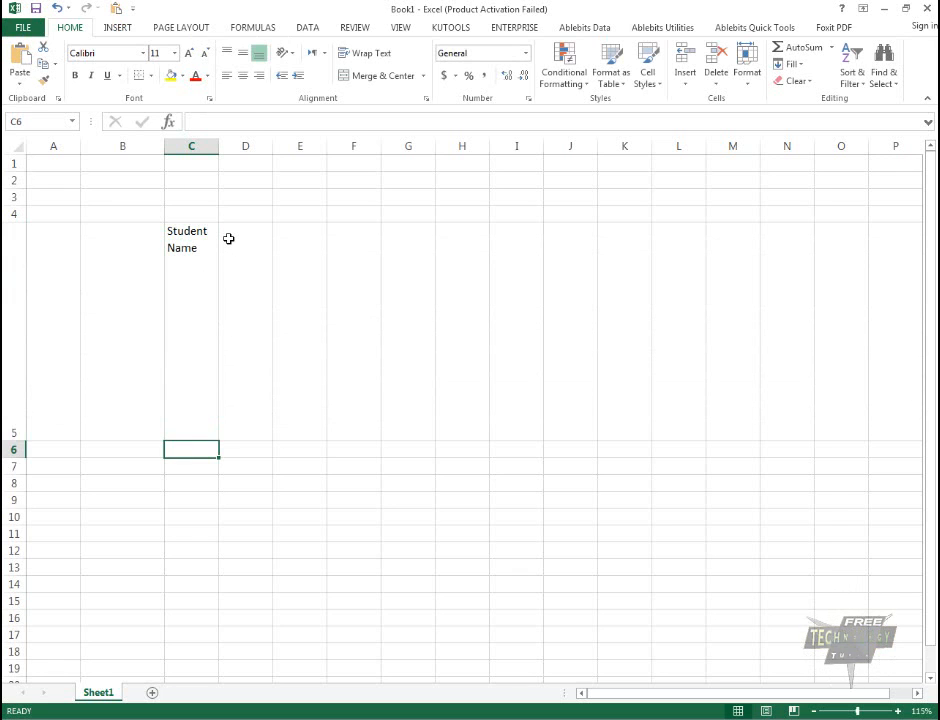
Undo the line breaks added to cell C5.
key("Up")
key("ctrl+z")
key("Return")
key("Up")
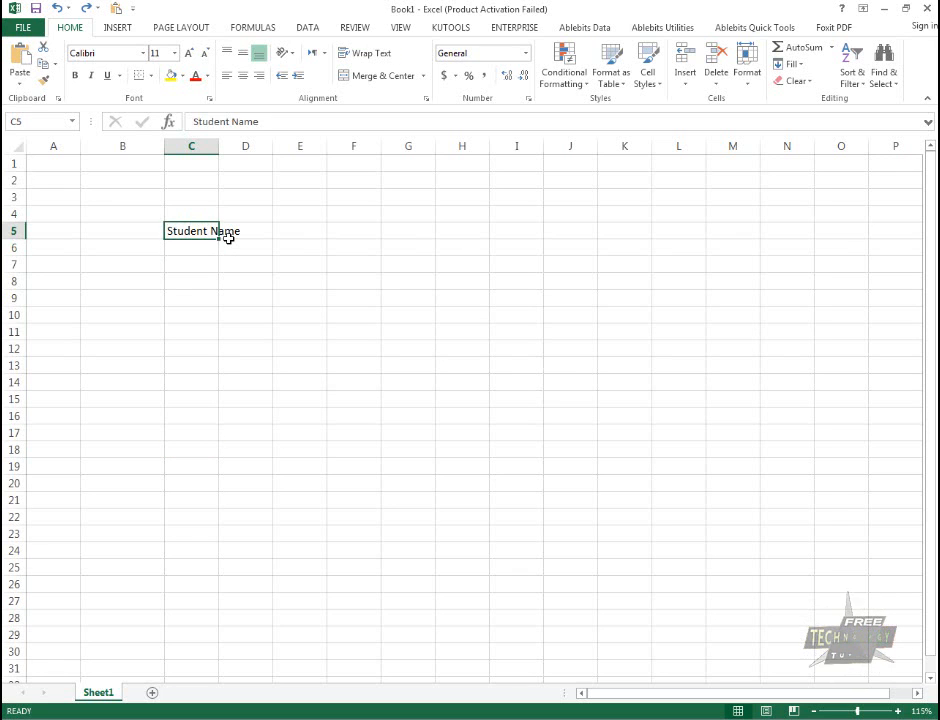
Enter the headings Roll No. in cell D5 and English in cell E5.
left_click(228, 238)
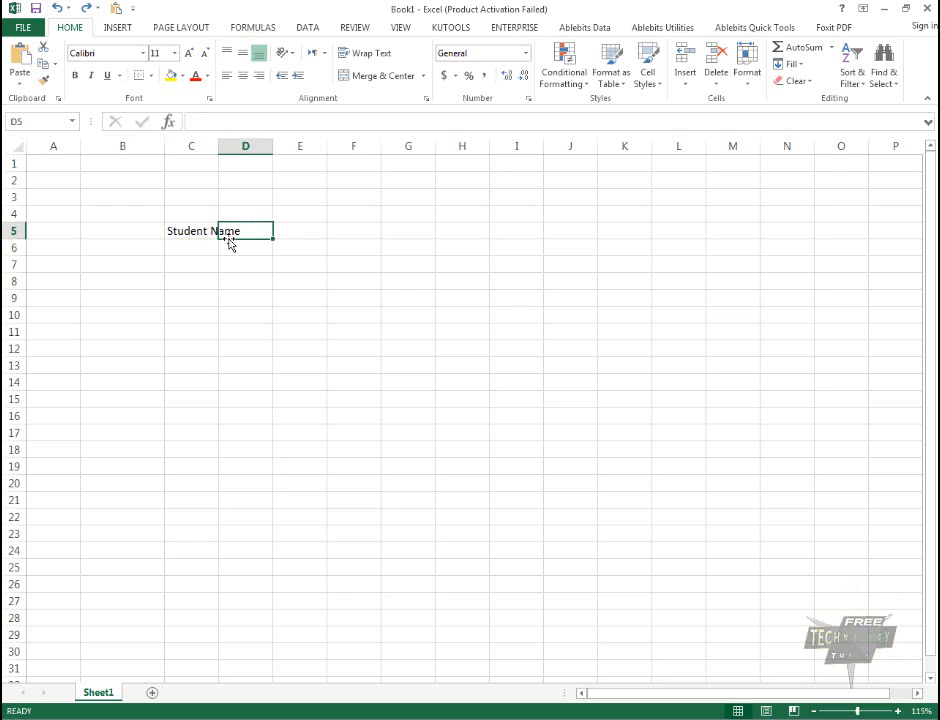
type("Roll Nu")
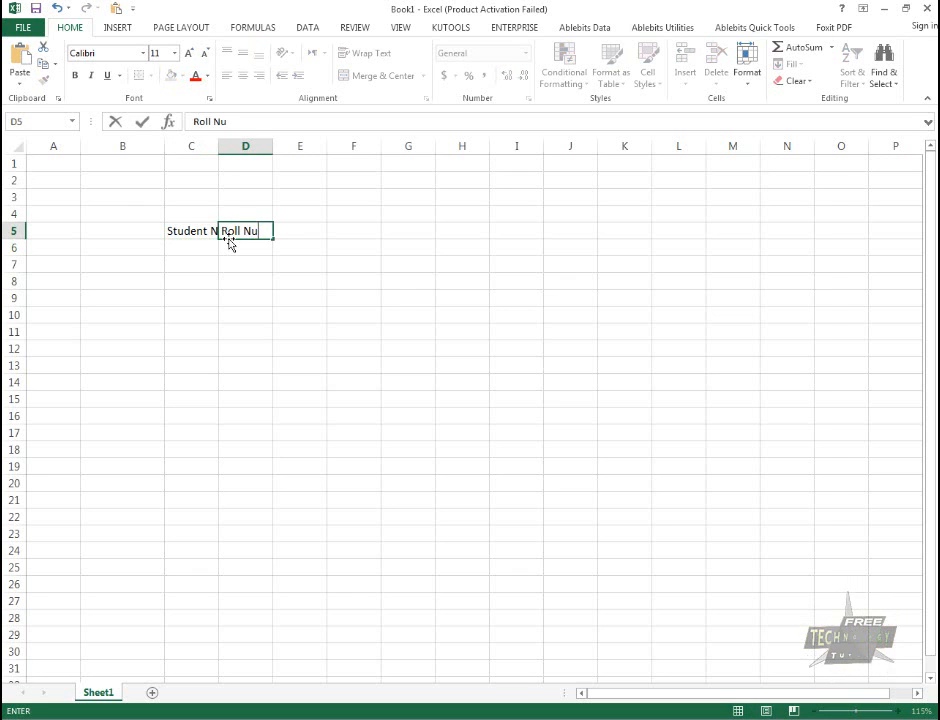
key("BackSpace")
type("o.")
key("Tab")
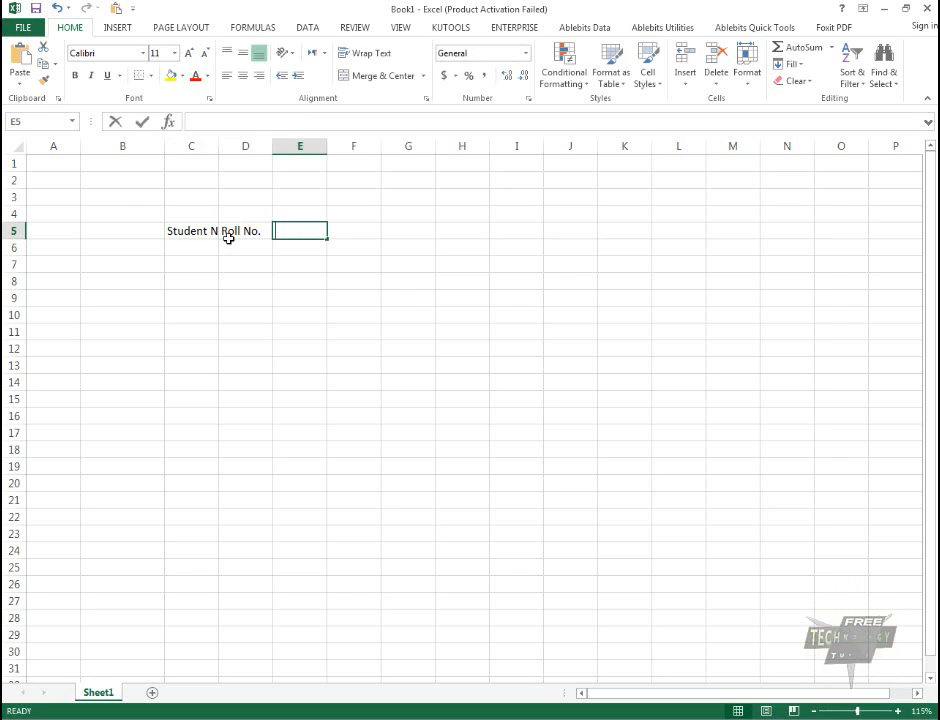
type("English")
key("Tab")
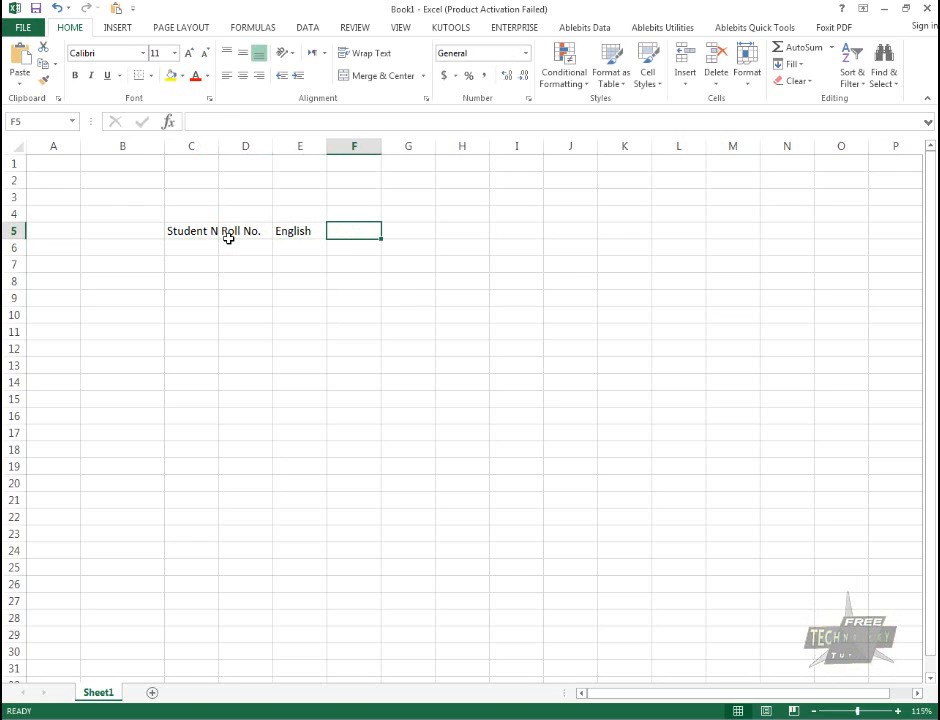
Enter the headings Math in cell F5 and Science in cell G5.
type("Math")
key("Tab")
type("Sc")
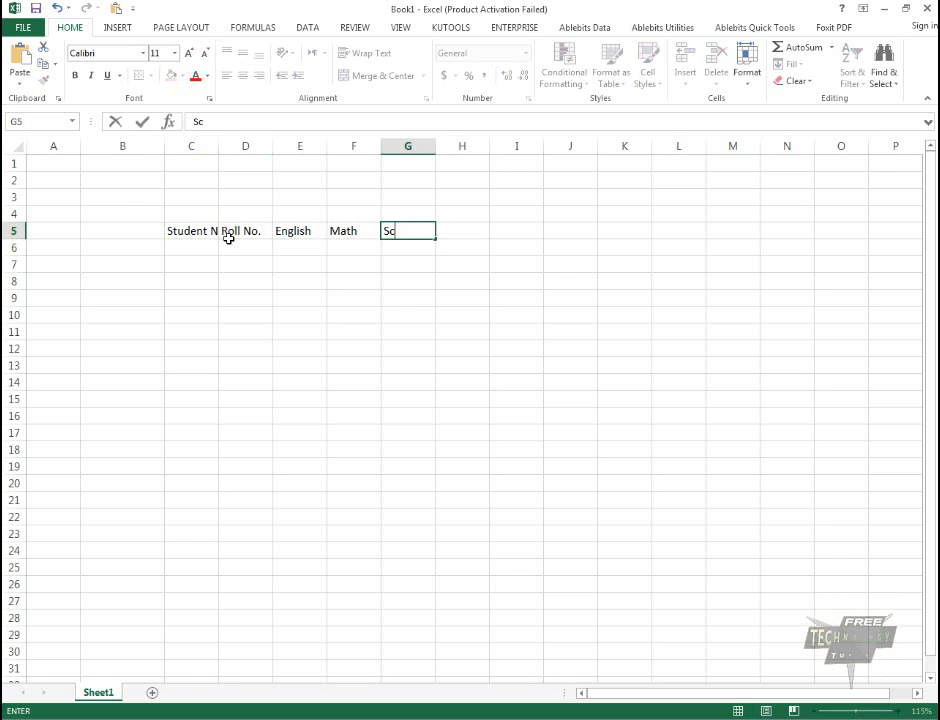
type("ei")
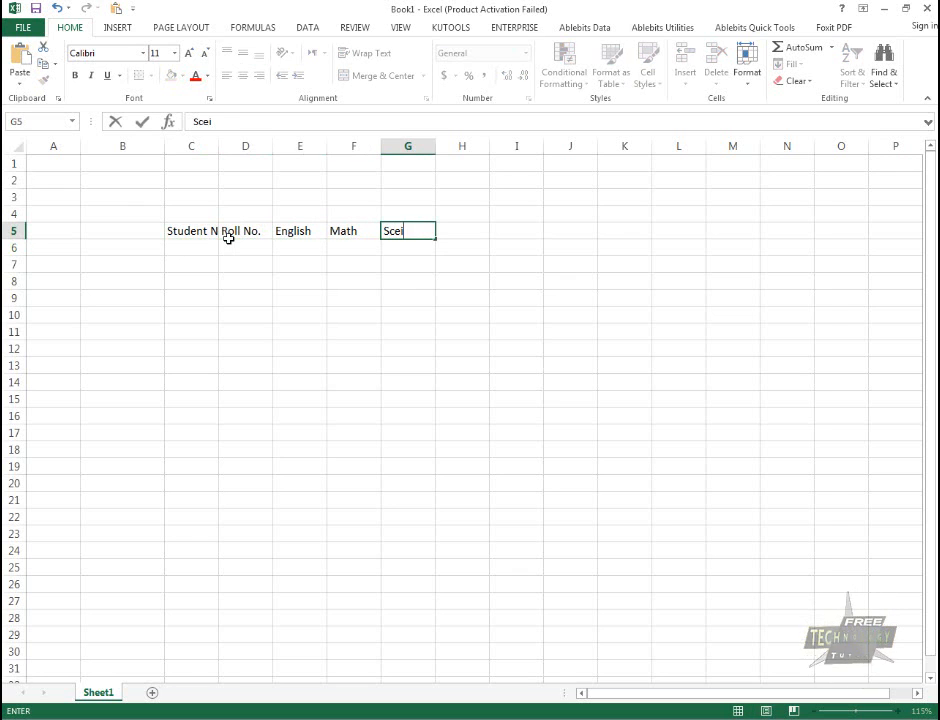
key("BackSpace")
key("BackSpace")
type("ience")
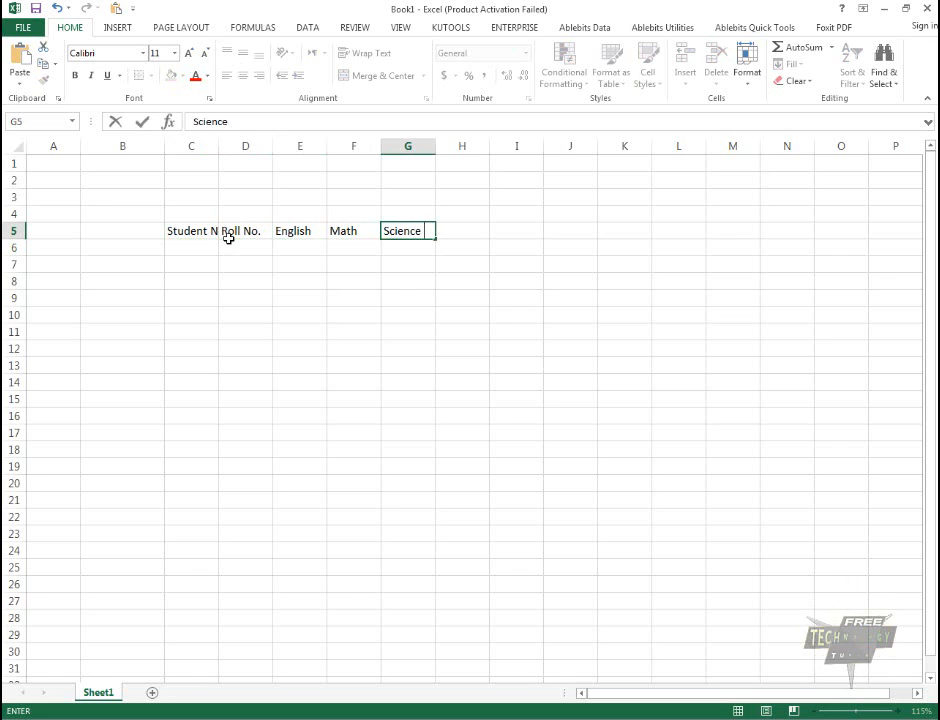
key("Return")
Enter the heading Total in cell H5.
key("Up")
key("Right")
type("T")
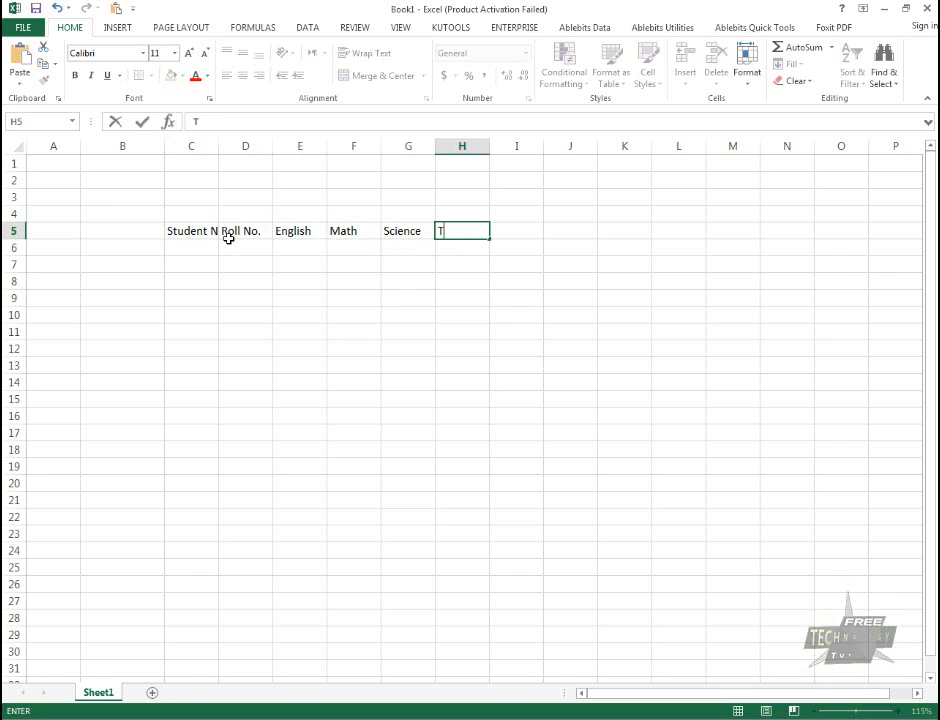
type("otal")
key("Return")
Enter the three students' first names in cells C6 to C8 under the Student Name heading.
key("Left")
key("Left")
key("Left")
key("Left")
key("Left")
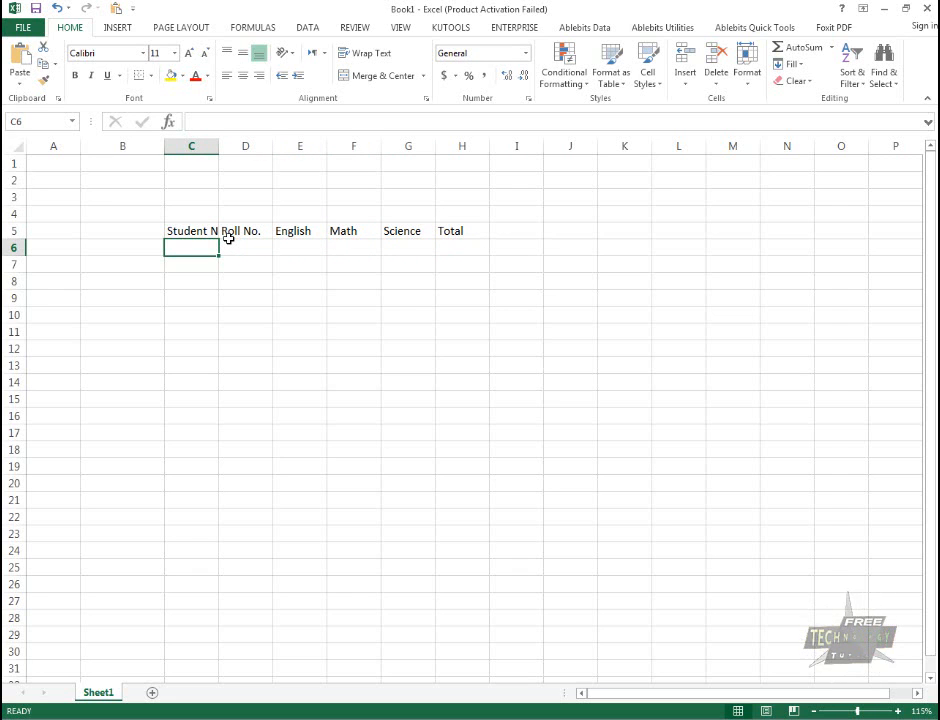
type("Nadeem")
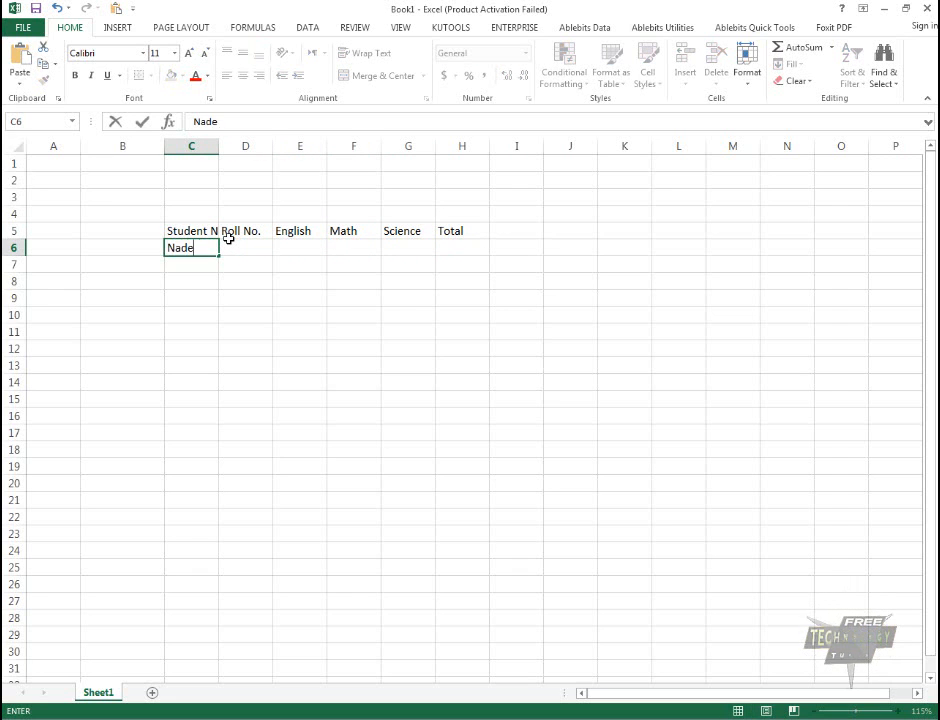
key("Return")
type("Faheem")
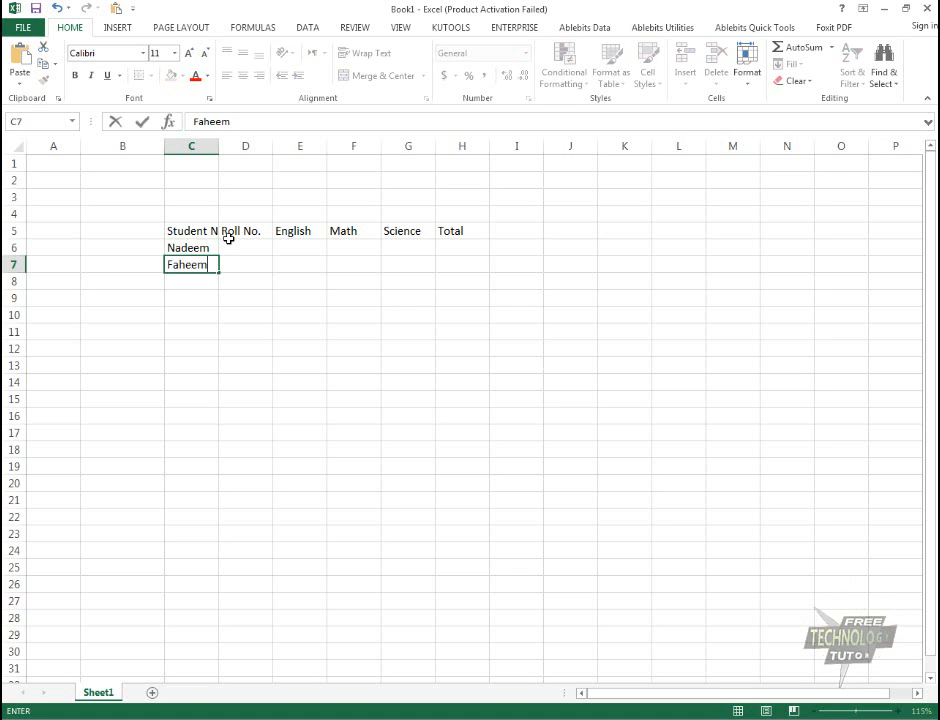
key("Return")
type("Kamran")
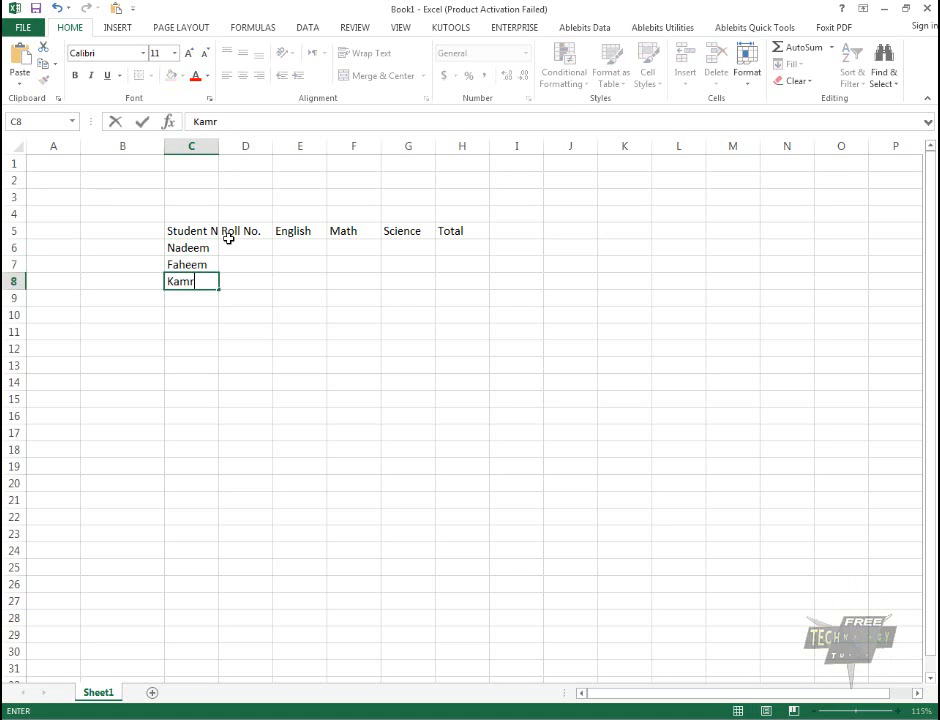
key("Right")
Enter the roll numbers 546, 547 and 548 in cells D6 to D8.
key("Up")
key("Right")
key("Up")
key("Left")
key("Left")
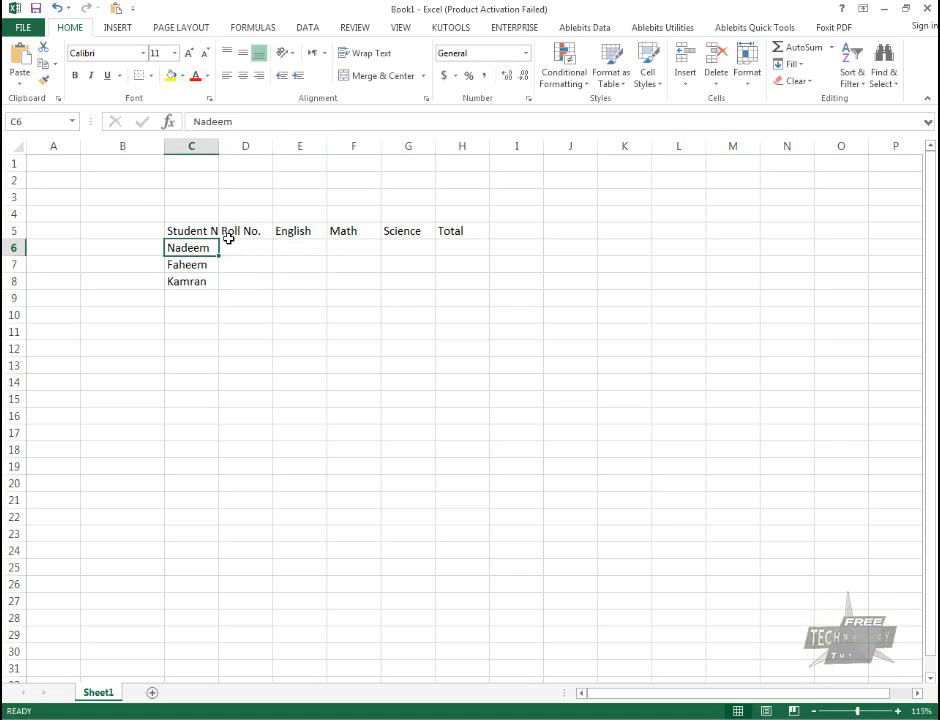
key("Right")
type("546")
key("Return")
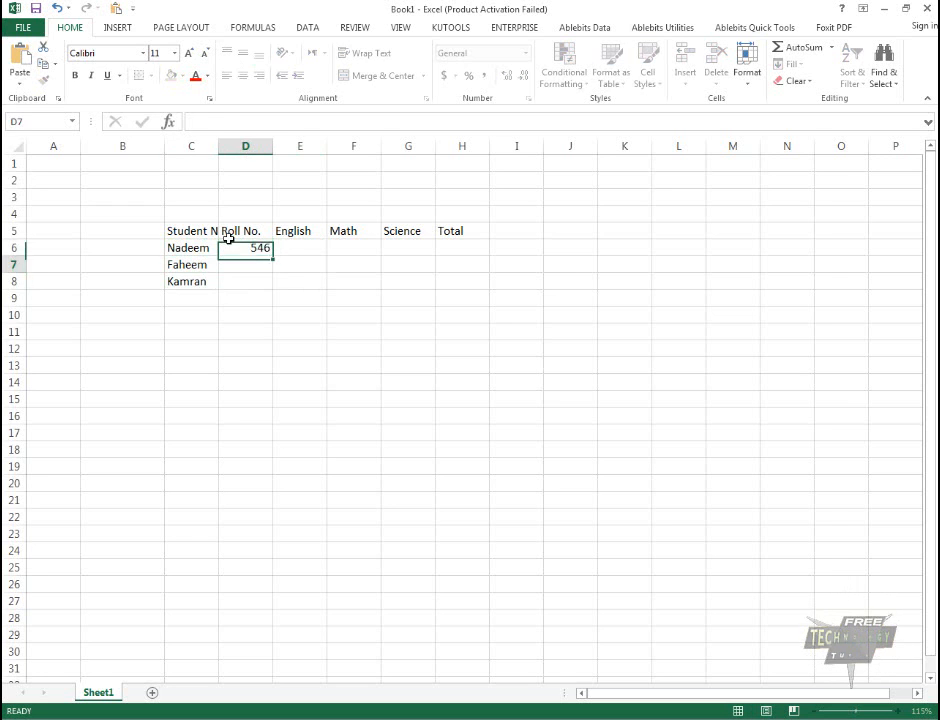
type("547")
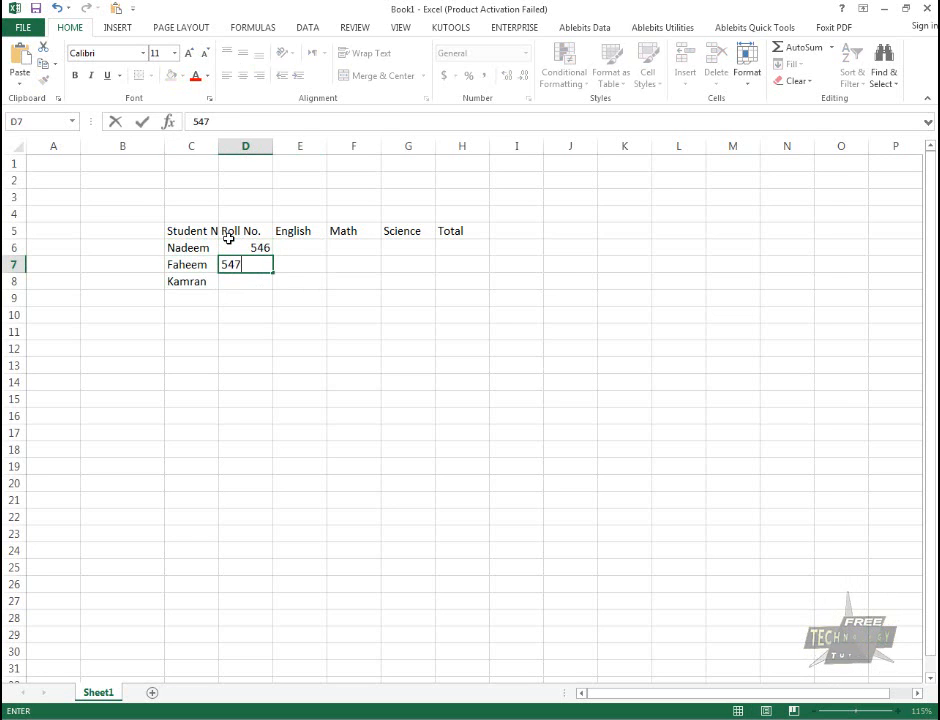
key("Return")
type("548")
key("Up")
Enter the English marks 59, 26 and 24 in cells E6 to E8.
key("Up")
key("Right")
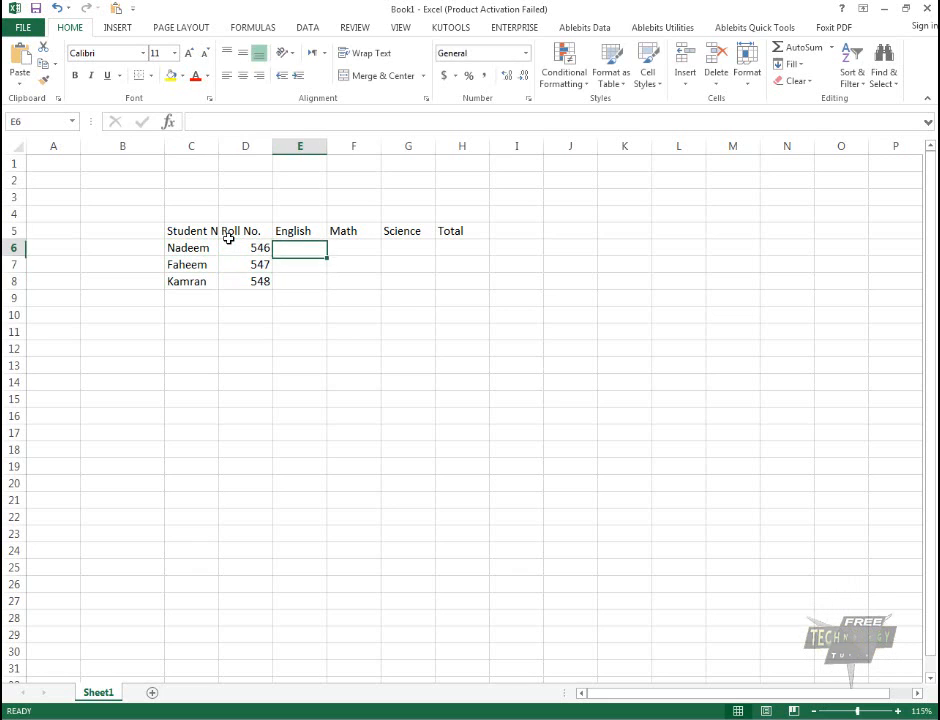
type("59")
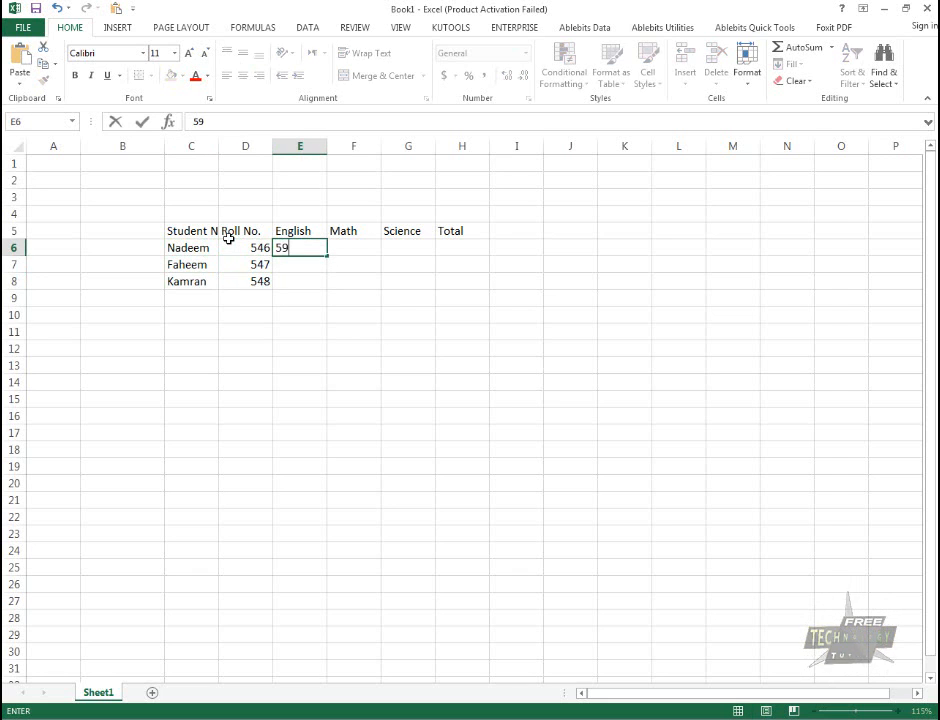
key("Return")
type("26")
key("Return")
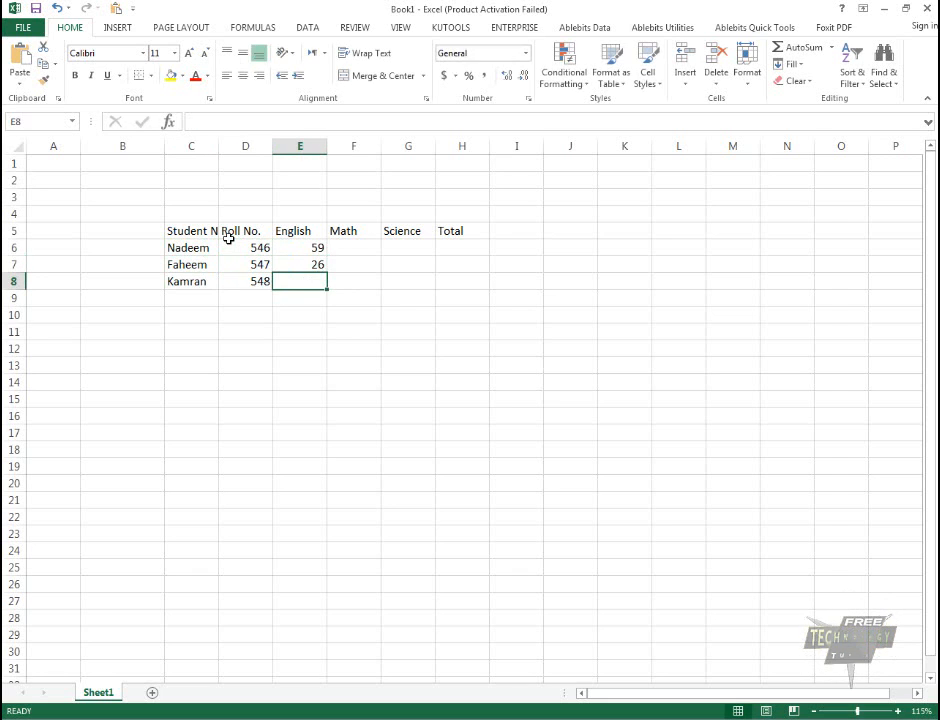
type("24")
key("Up")
Enter the Math marks 75, 42 and 62 in cells F6 to F8.
key("Up")
key("Right")
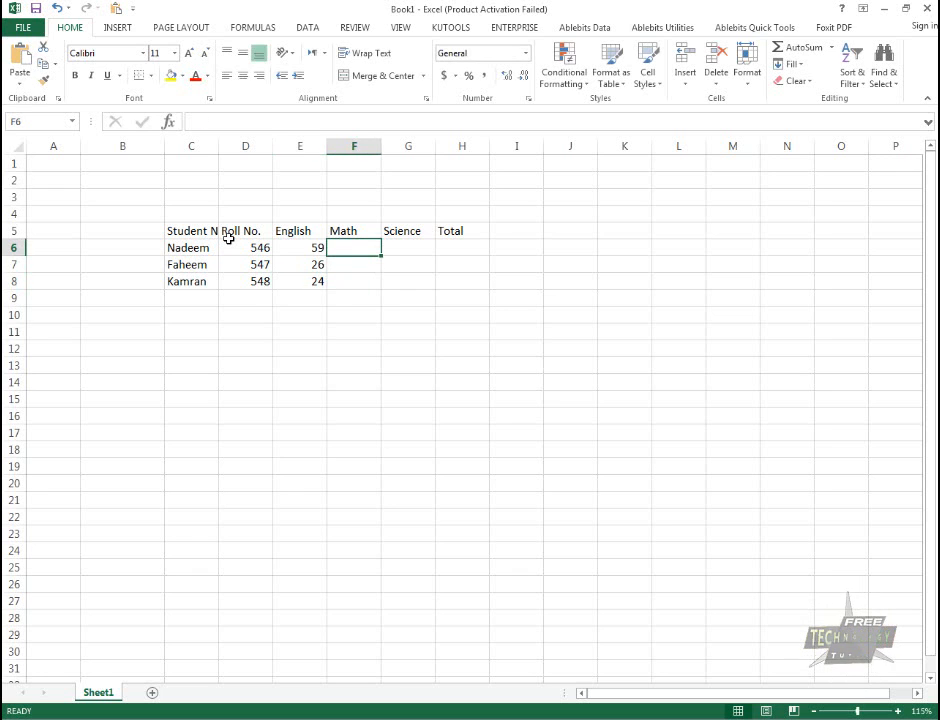
type("75")
key("Return")
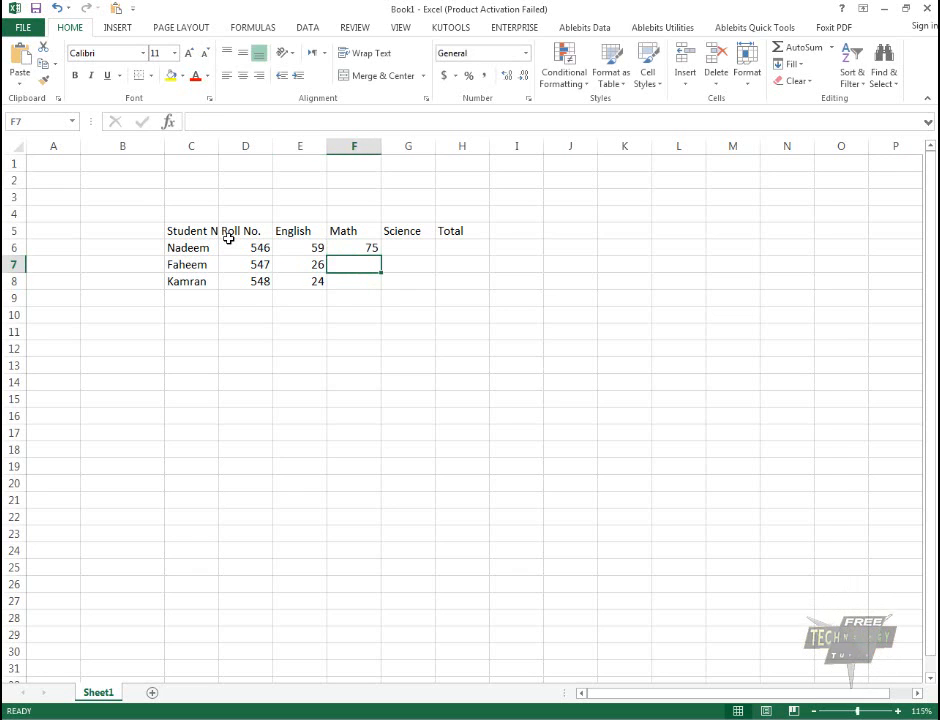
type("42")
key("Return")
type("62")
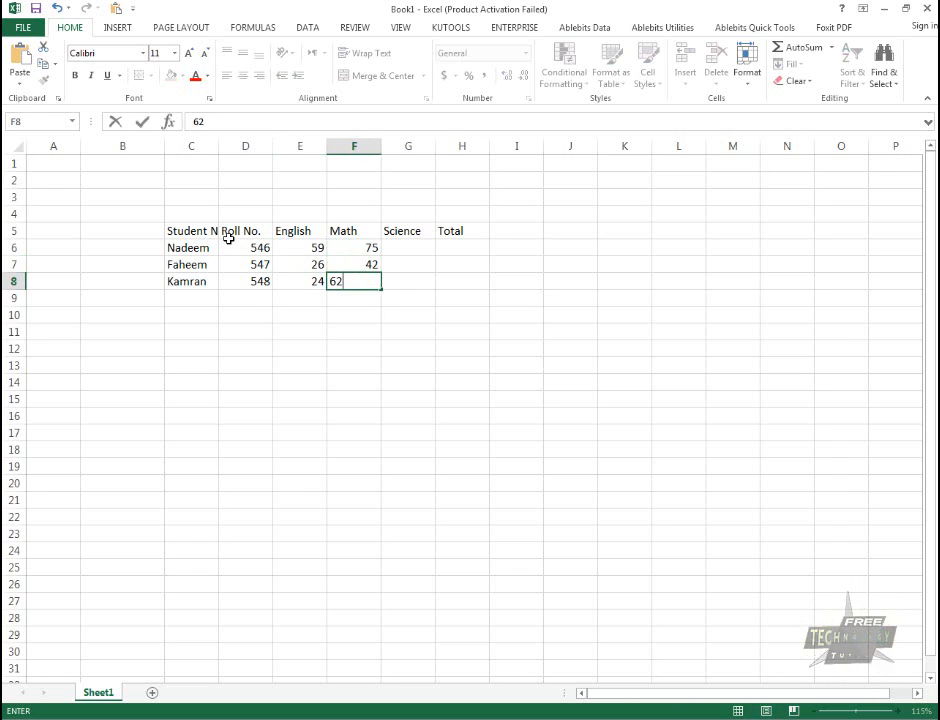
key("Up")
Enter the Science marks 85, 75 and 65 in cells G6 to G8.
key("Right")
key("Up")
type("85")
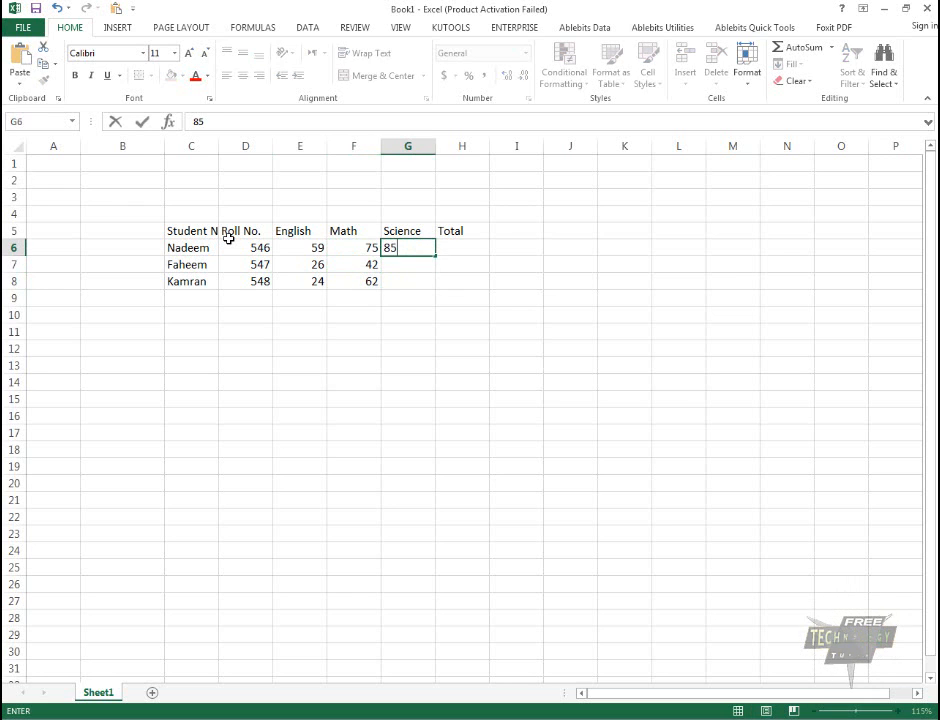
key("Return")
type("75")
key("Return")
type("65")
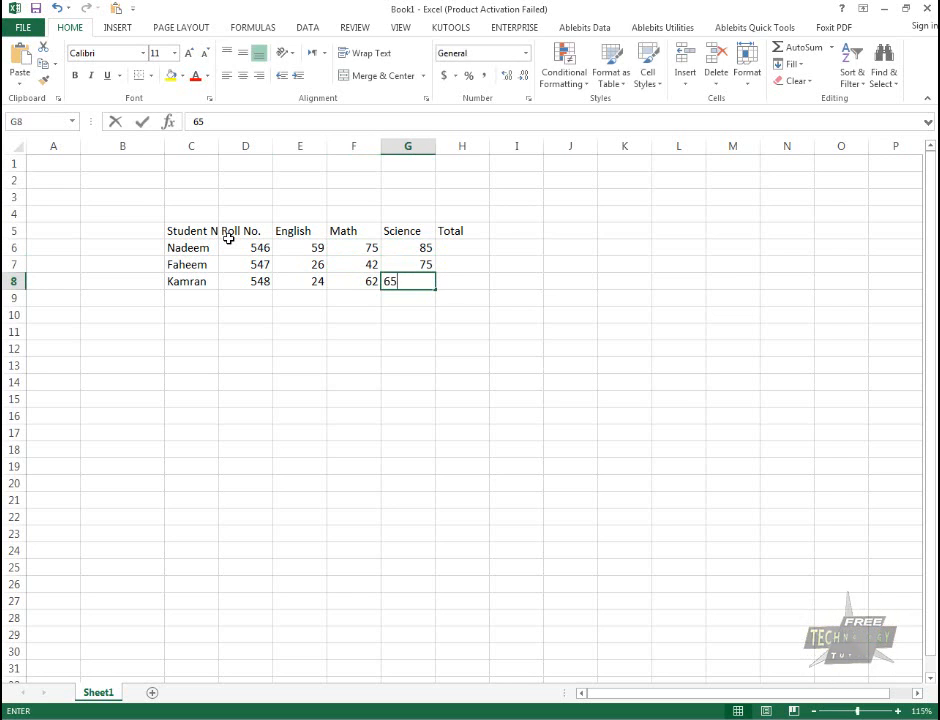
key("Up")
Fit the width of column C automatically to its Student Name heading.
key("Right")
key("Up")
key("Left")
key("Left")
key("Left")
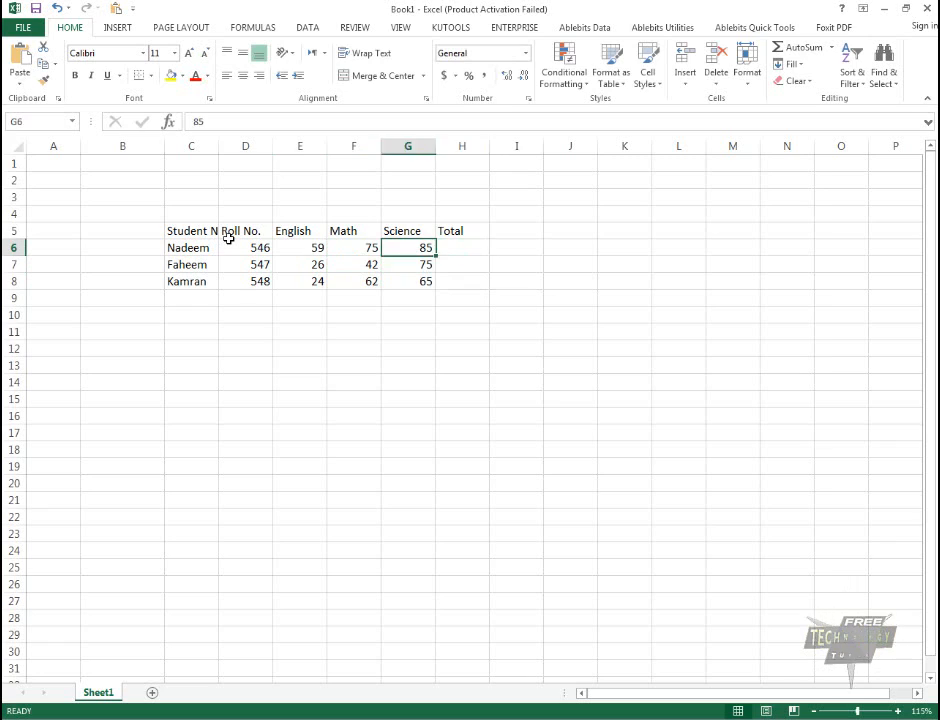
key("Left")
key("Left")
key("Left")
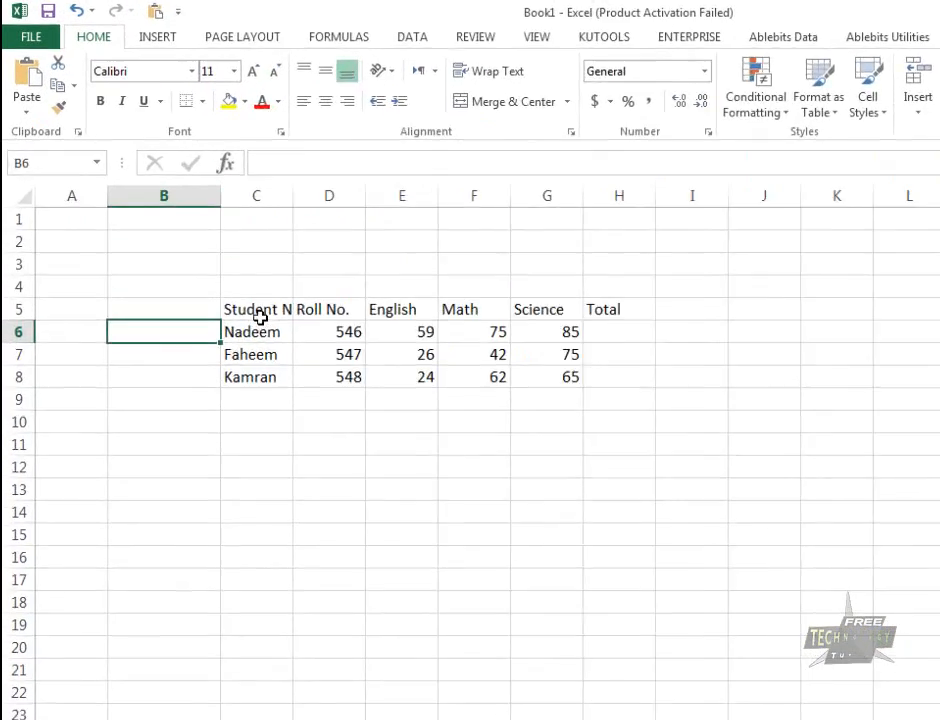
key("Up")
key("Right")
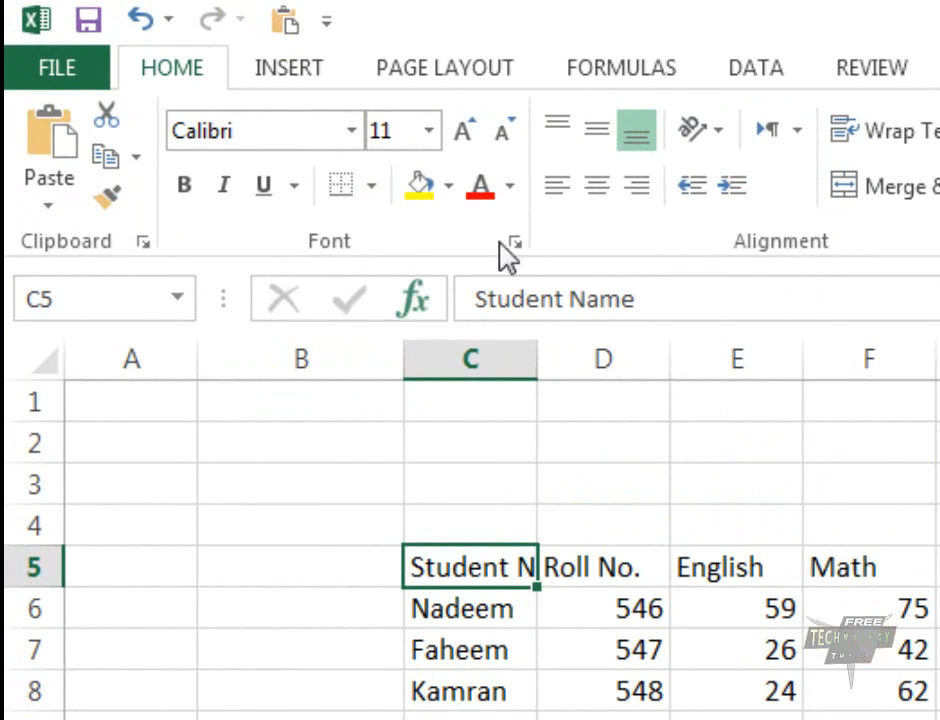
double_click(536, 362)
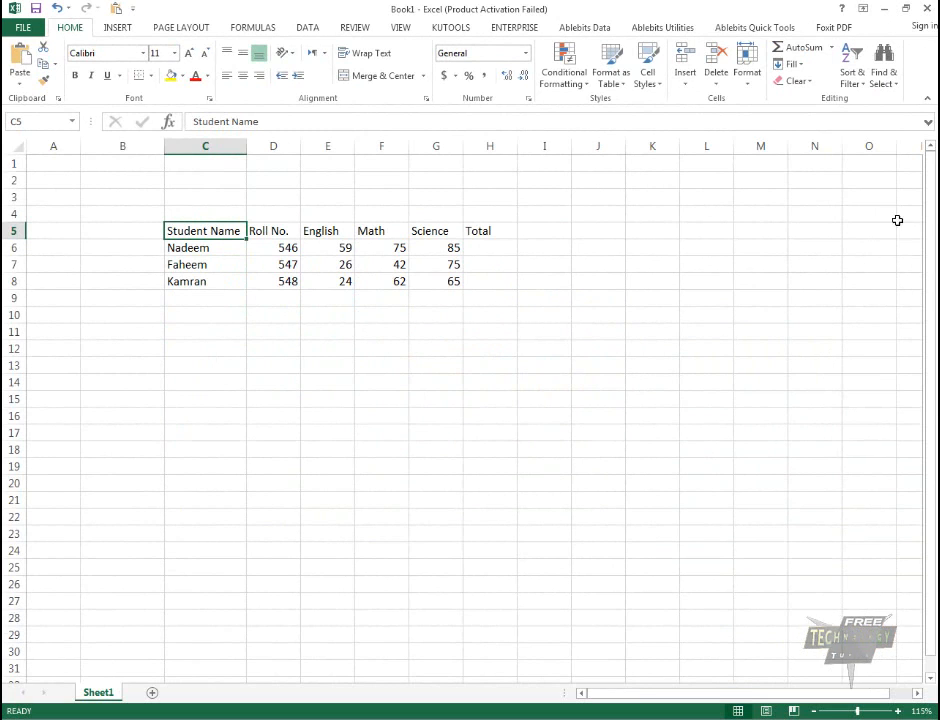
Scroll the sheet vertically and horizontally to look over its extent, selecting cell H7 in the Total column.
left_click_drag(934, 189, 934, 197)
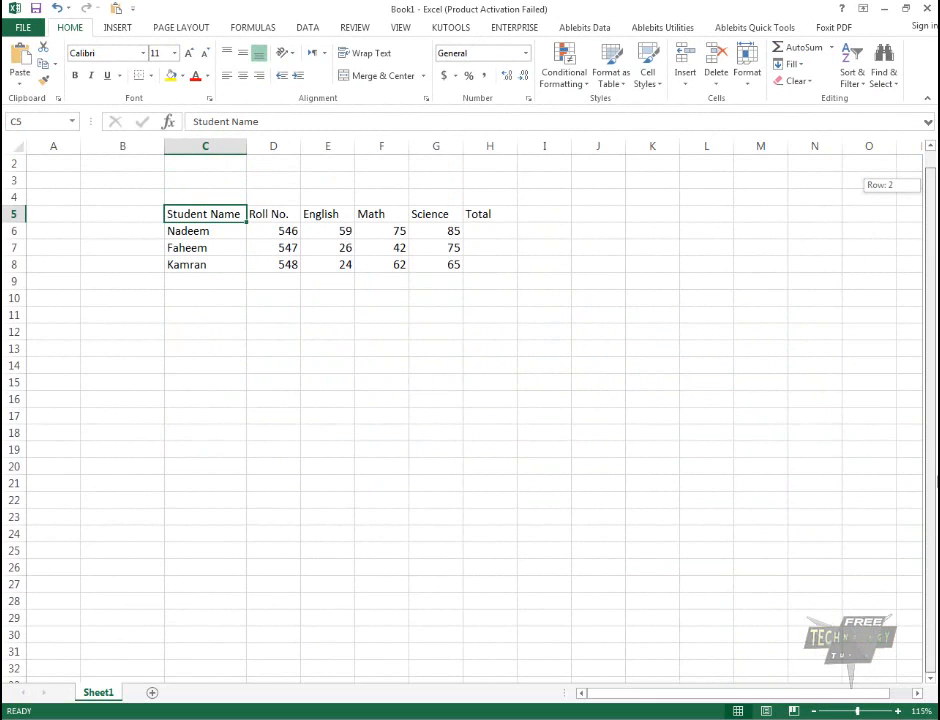
left_click_drag(937, 482, 934, 411)
left_click_drag(713, 697, 592, 699)
mouse_move(744, 698)
left_mouse_down()
mouse_move(846, 698)
mouse_move(649, 699)
mouse_move(816, 700)
mouse_move(728, 698)
left_mouse_up()
left_click(424, 252)
left_click_drag(931, 280, 931, 264)
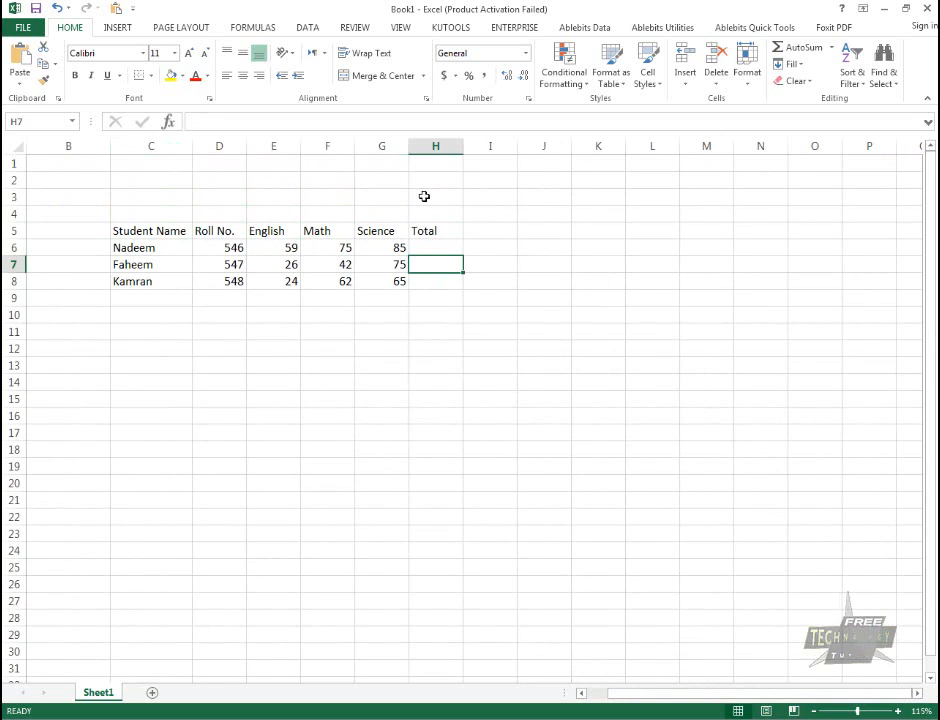
Move the active cell along row 6 out to K6 and back to A6, one cell at a time.
key("Up")
key("Left")
key("Right")
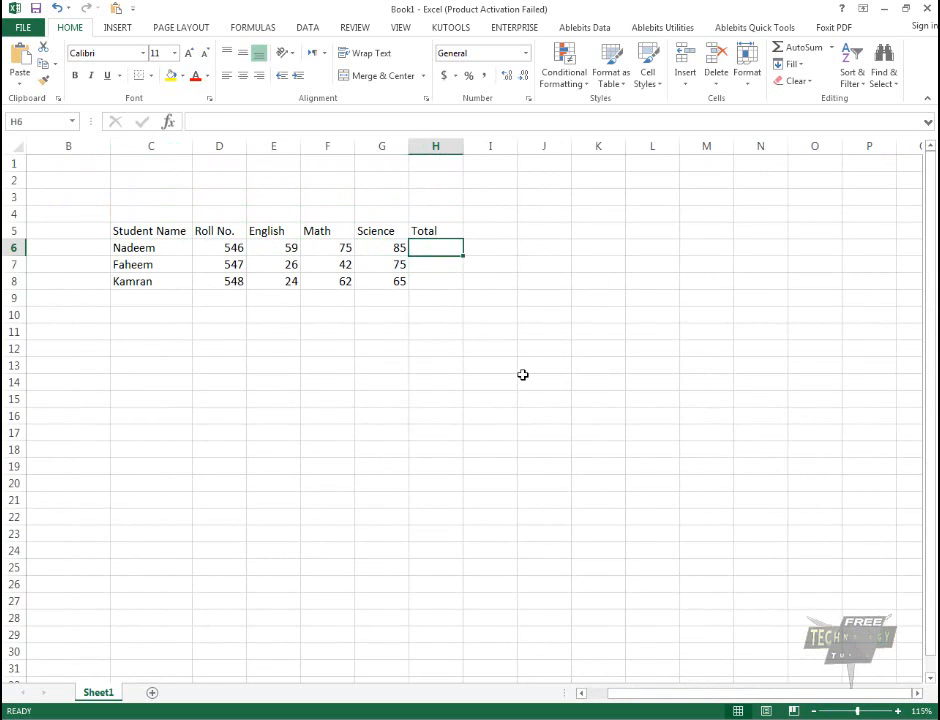
key("Left")
key("Right")
key("Right")
key("Right")
key("Right")
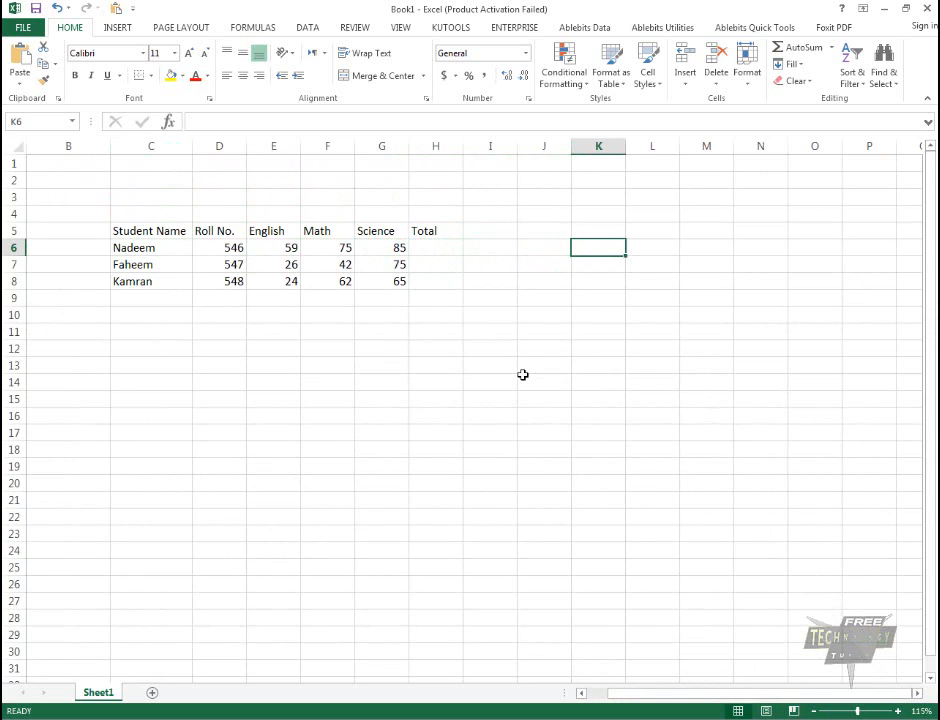
key("Left")
key("Left")
key("Left")
key("Left")
key("Left")
key("Left")
key("Left")
key("Left")
key("Left")
key("Left")
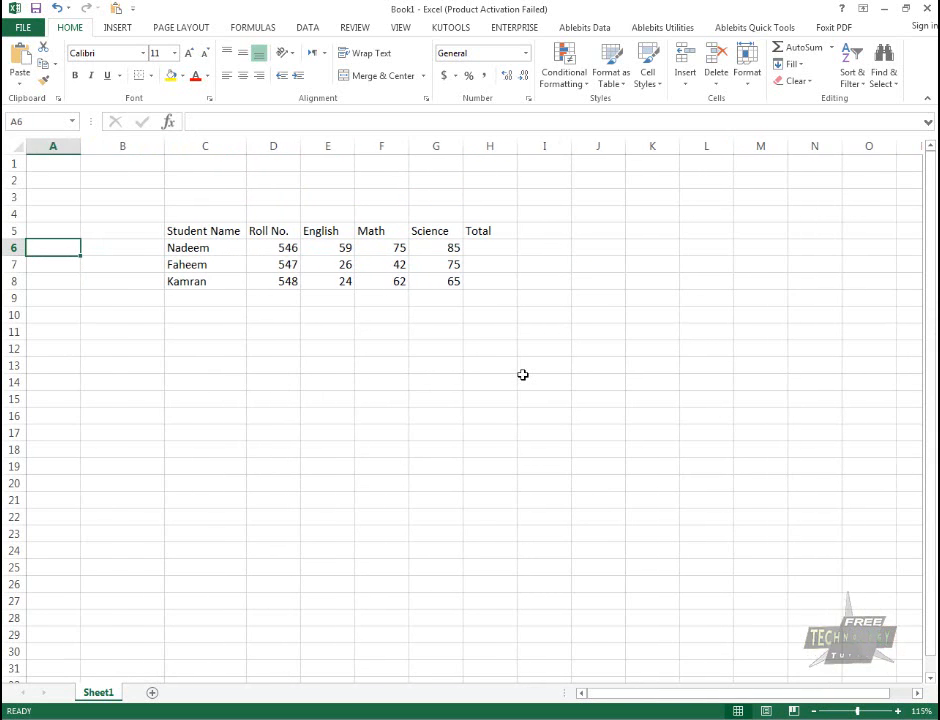
Move the active cell along row 6 to column G, and step it up and down through the Science column.
key("Right")
key("Right")
key("Right")
key("Right")
key("Right")
key("Right")
key("Up")
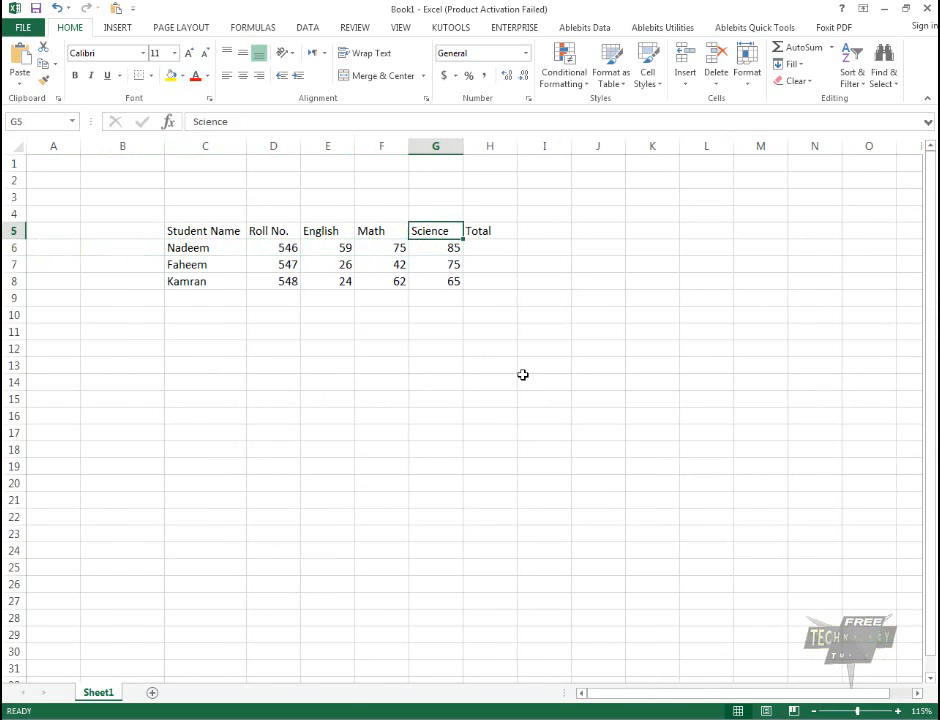
key("Up")
key("Up")
key("Up")
key("Down")
key("Down")
key("Down")
key("Down")
key("Down")
key("Down")
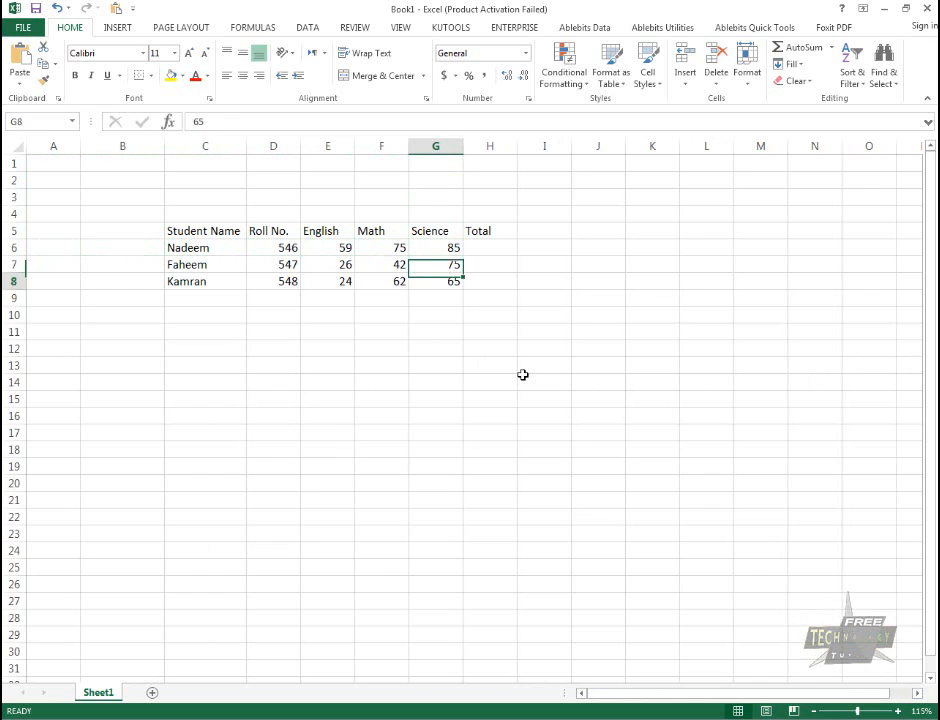
key("Down")
key("Down")
key("Down")
key("Up")
key("Up")
key("Up")
key("Up")
key("Left")
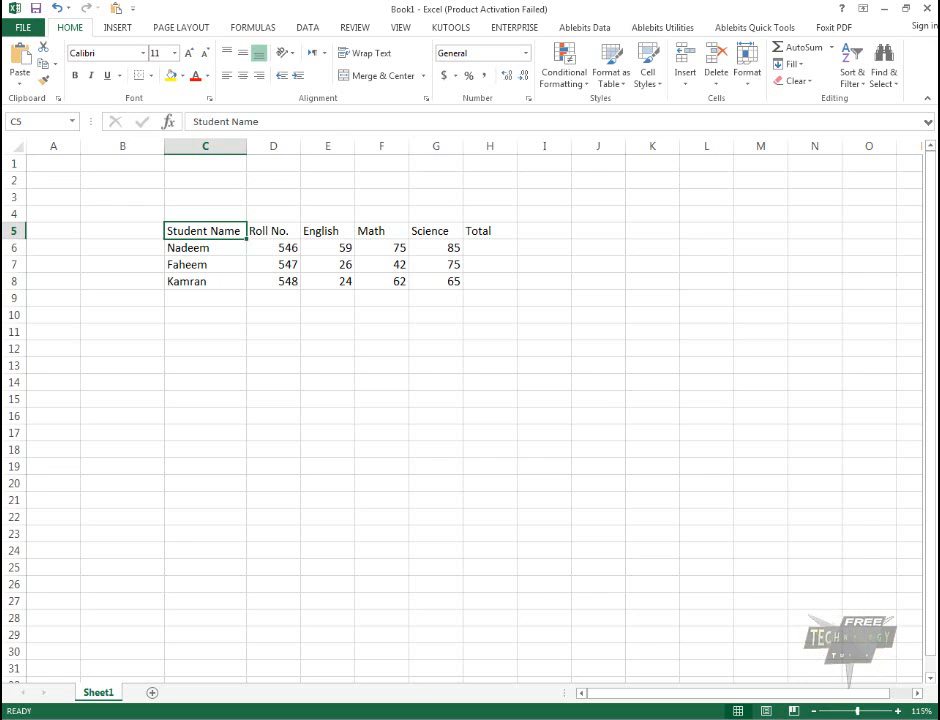
Step the active cell down the Student Name column from C5 to C8 and back to C5.
key("Down")
key("Down")
key("Down")
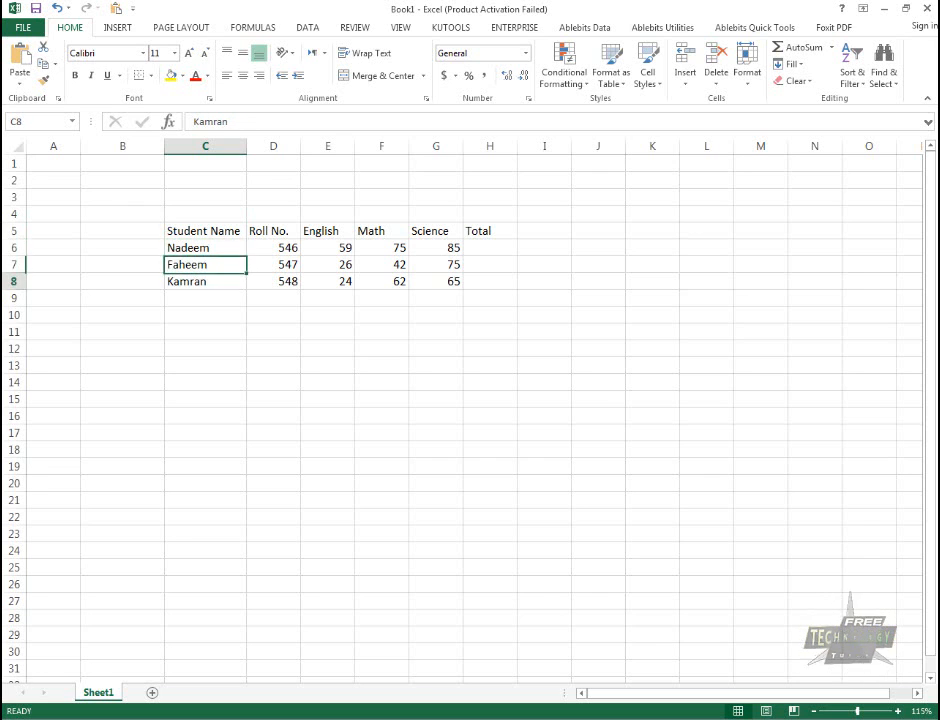
key("Up")
key("Up")
key("Up")
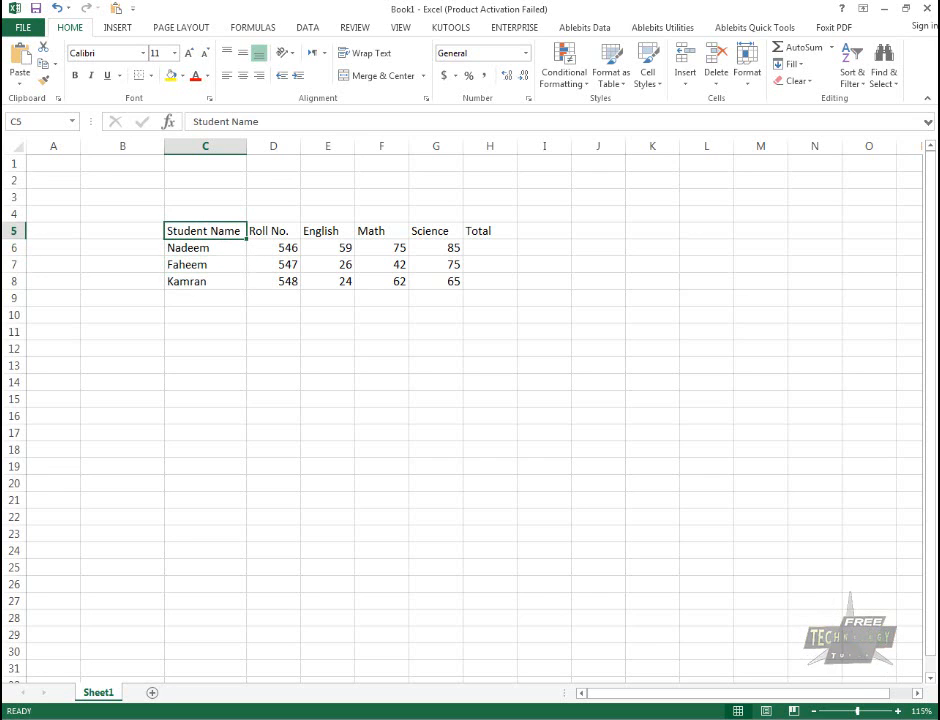
Jump from C5 to the last filled cell of row 5 and of column C, returning each time and dismissing the Windows color scheme dialog.
key("ctrl+Right")
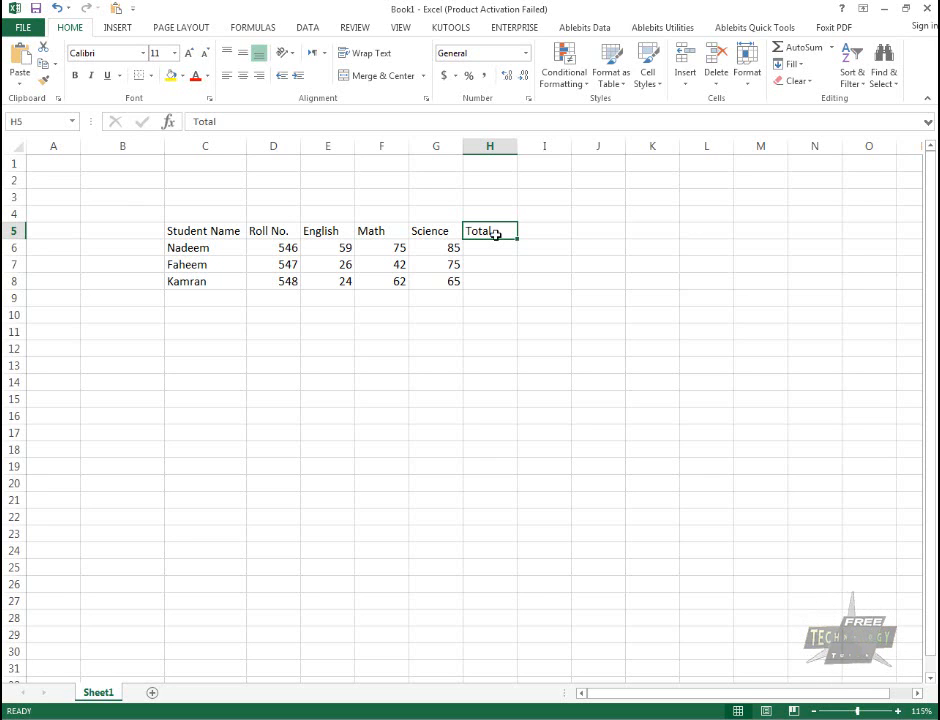
key("ctrl+Left")
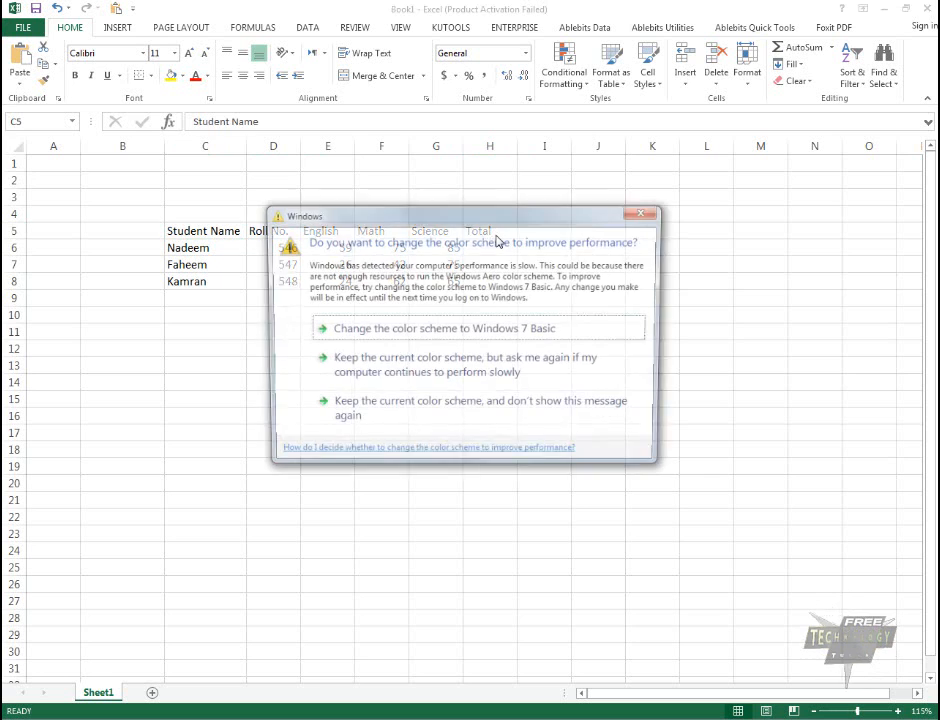
left_click(650, 213)
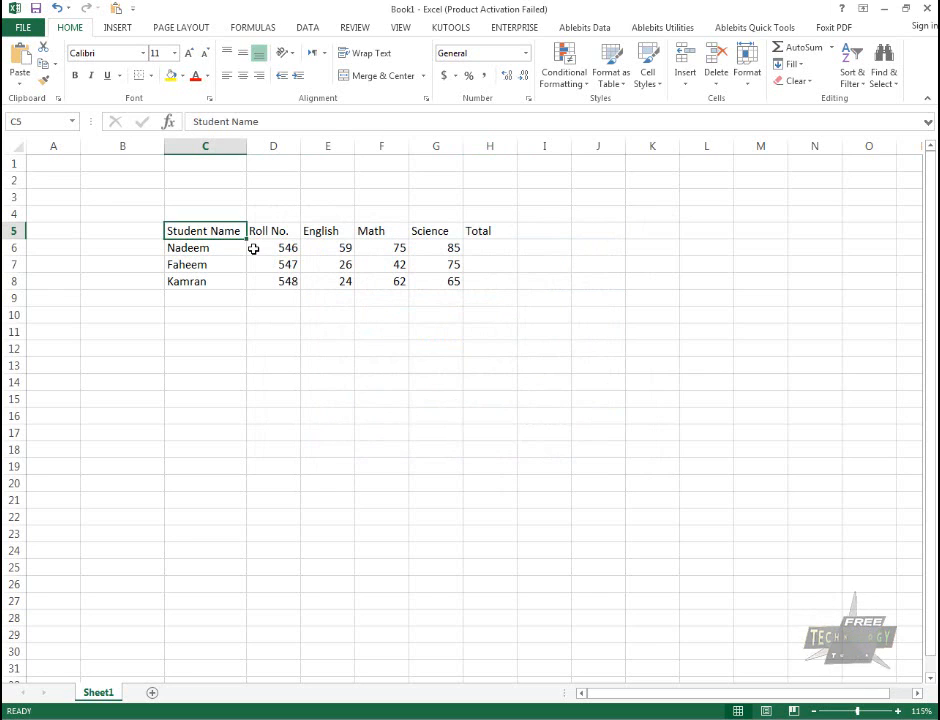
key("ctrl+Down")
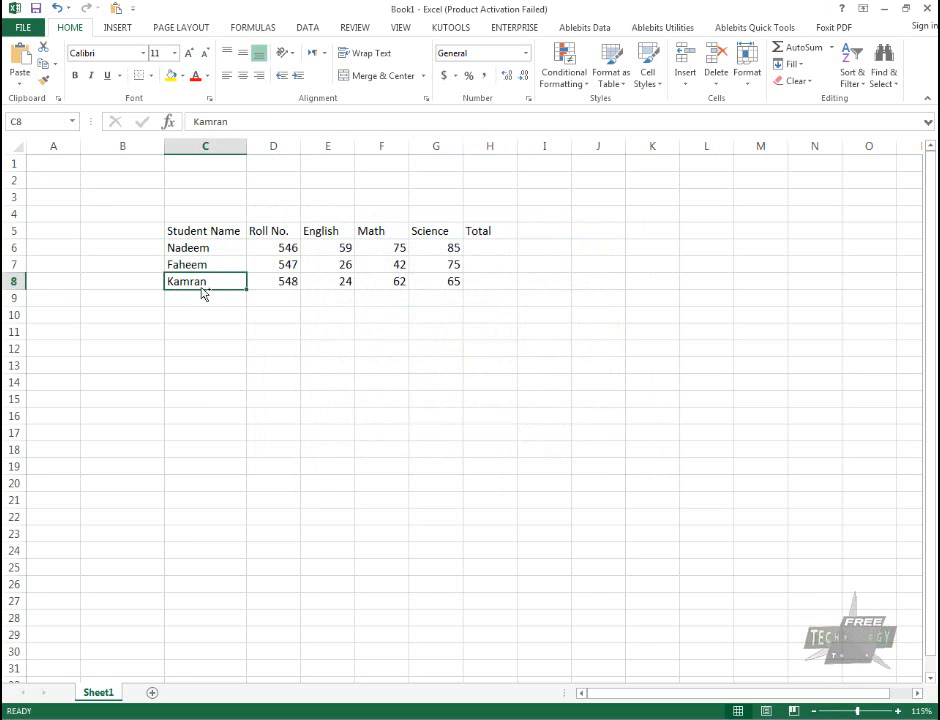
key("ctrl+Up")
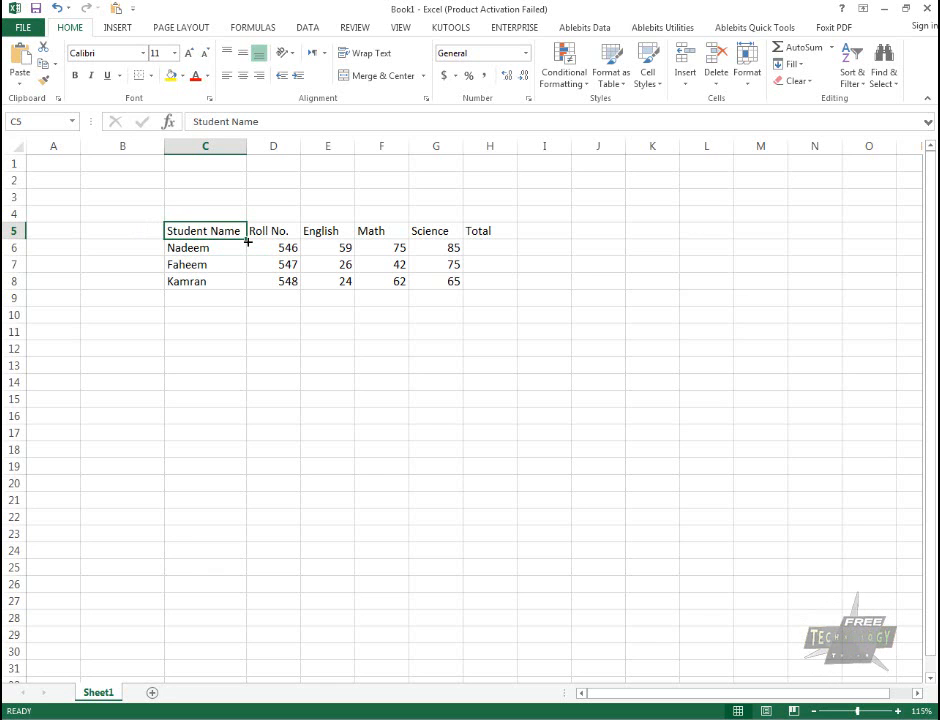
Move the active cell down the sheet three screens at a page step, from C5 to C98.
key("Page_Down")
key("Page_Down")
key("Page_Down")
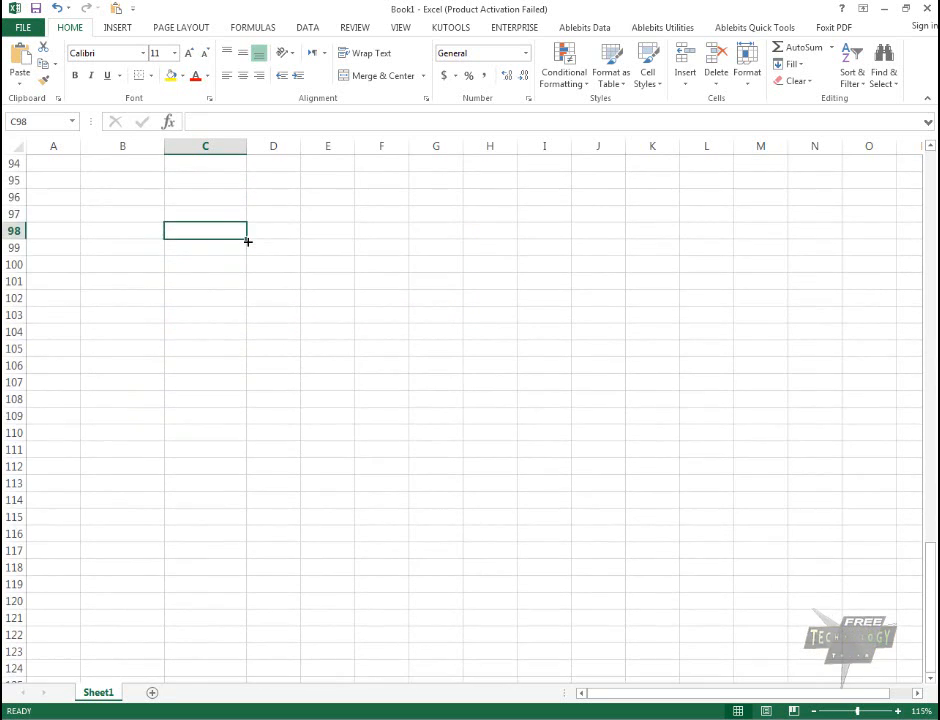
Move the active cell from C98 back up three screens at a page step, and select cell C1.
key("Page_Up")
key("Page_Up")
key("Page_Up")
left_click(239, 162)
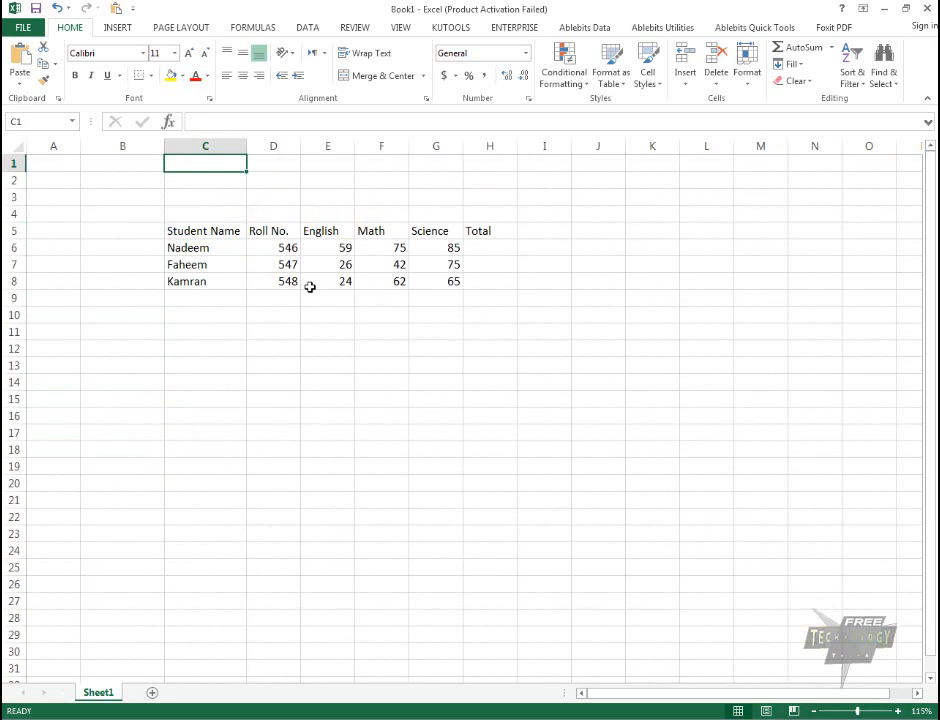
Move the active cell one screen down from C1 to C32, and select C1 again.
key("Page_Down")
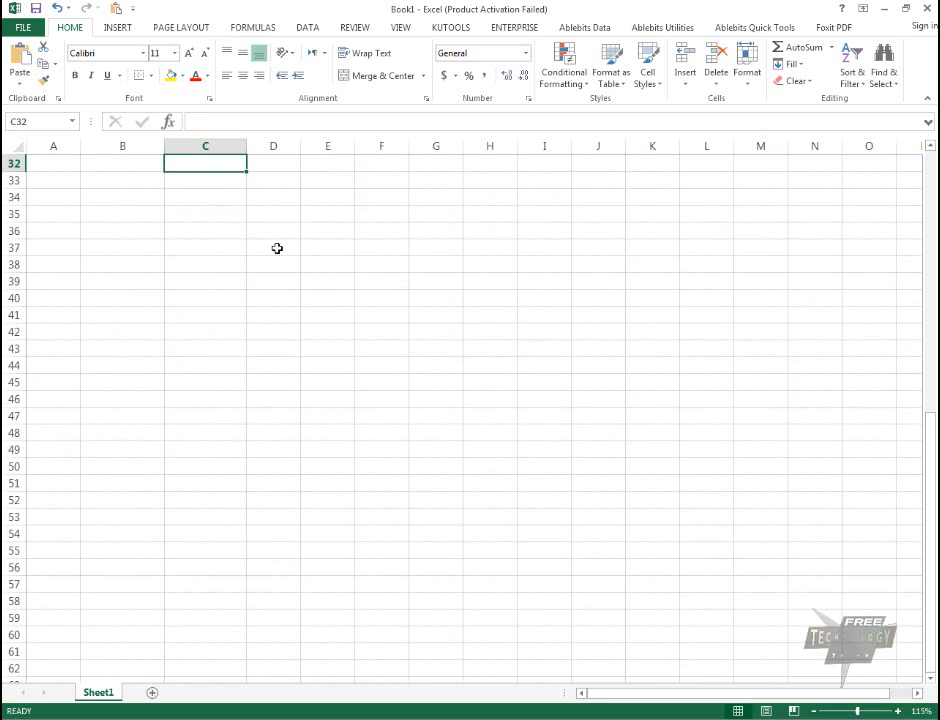
scroll(277, 248, "up", 10)
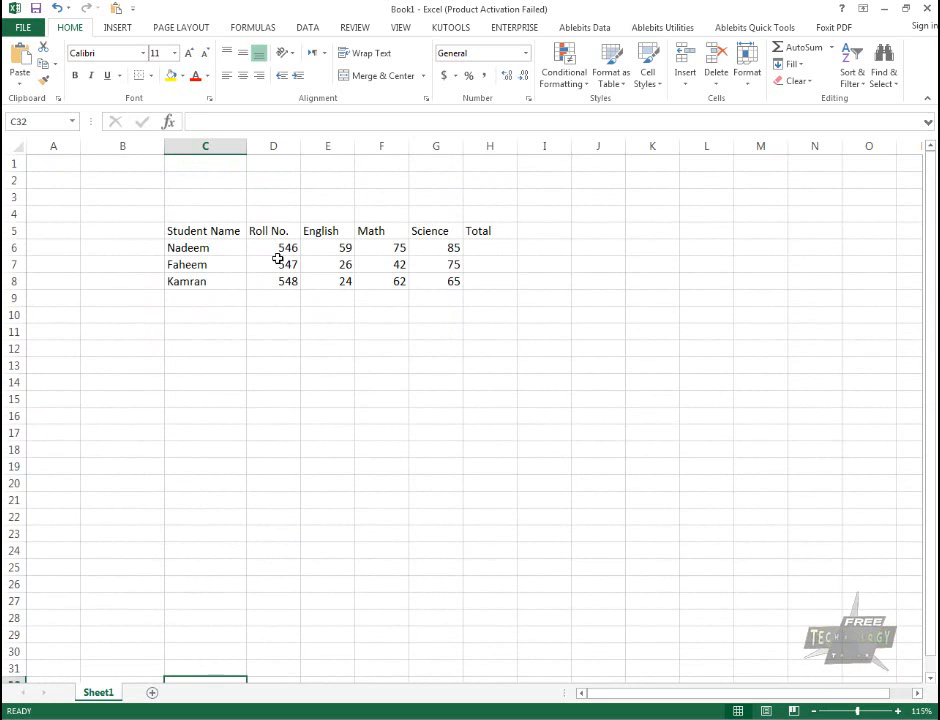
left_click(203, 162)
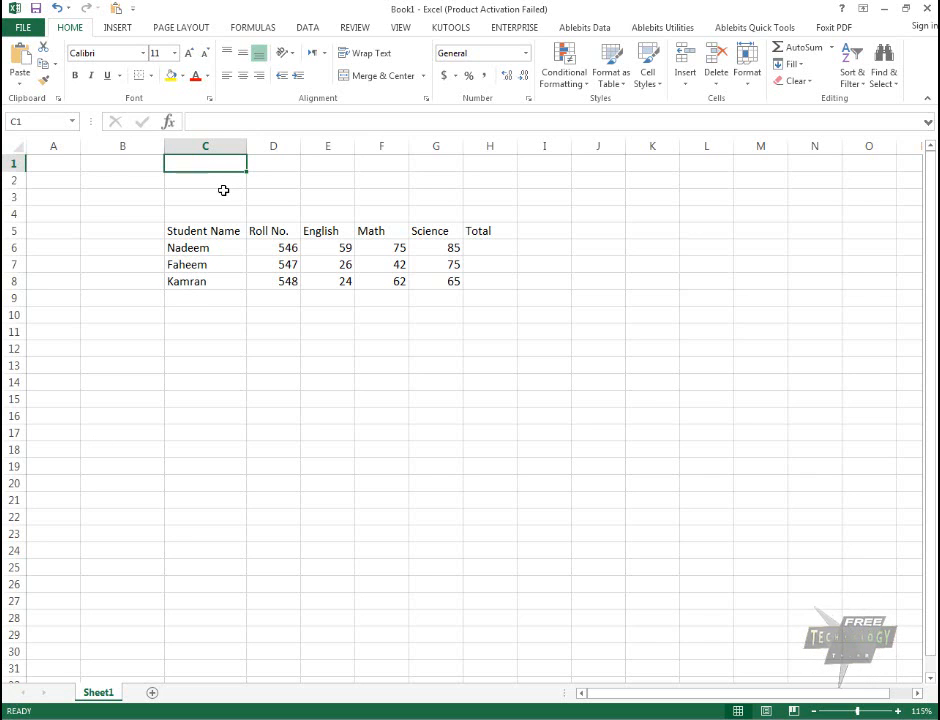
Page the active cell three screens down from C1 to C94 and three screens back up to C1.
key("Page_Down")
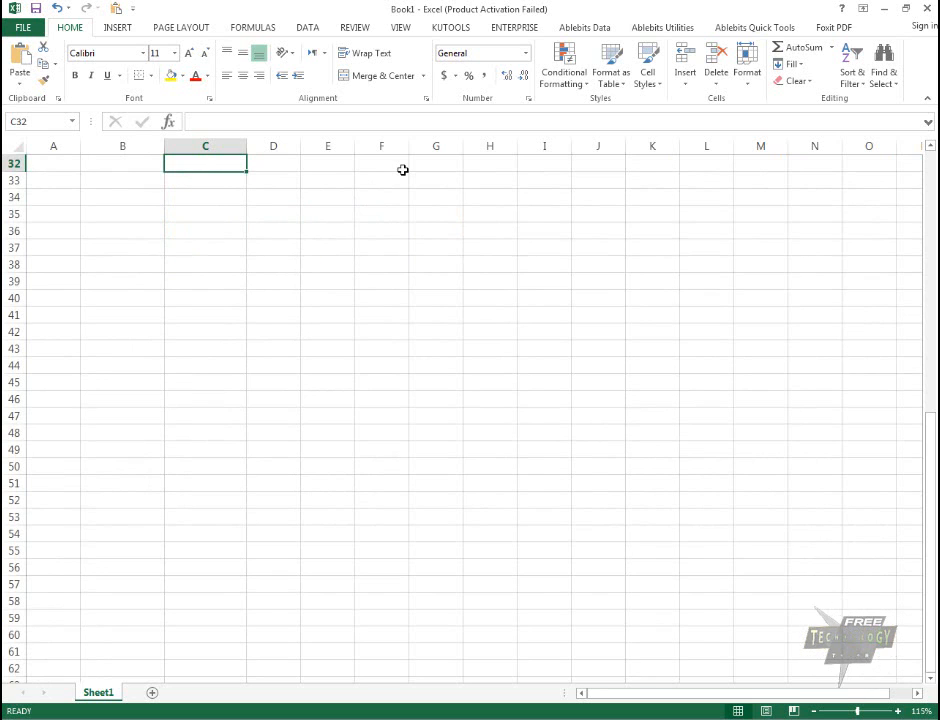
key("Page_Down")
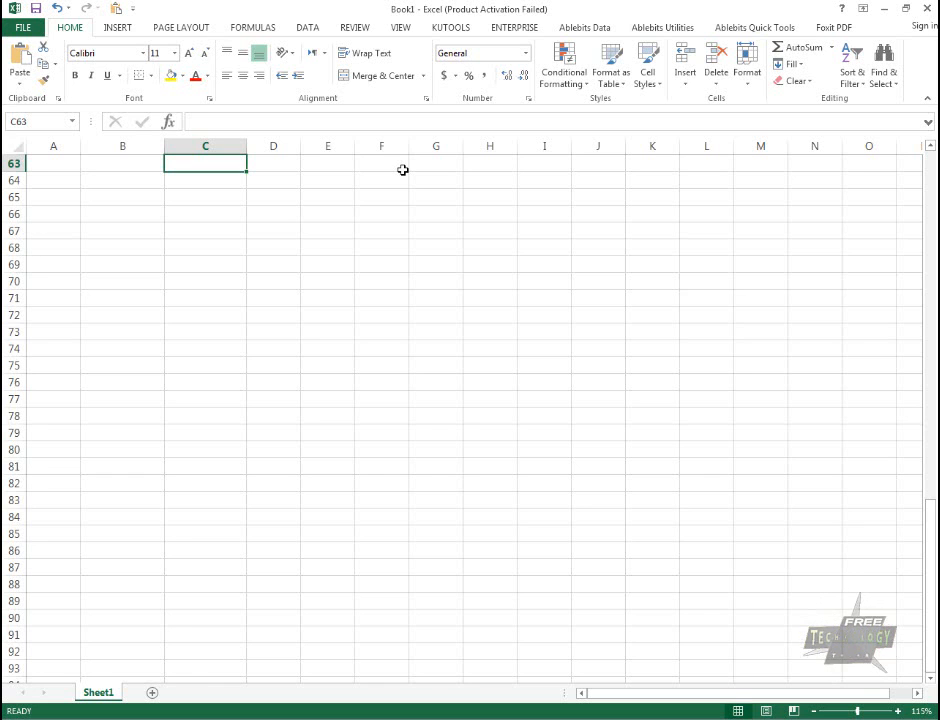
key("Page_Down")
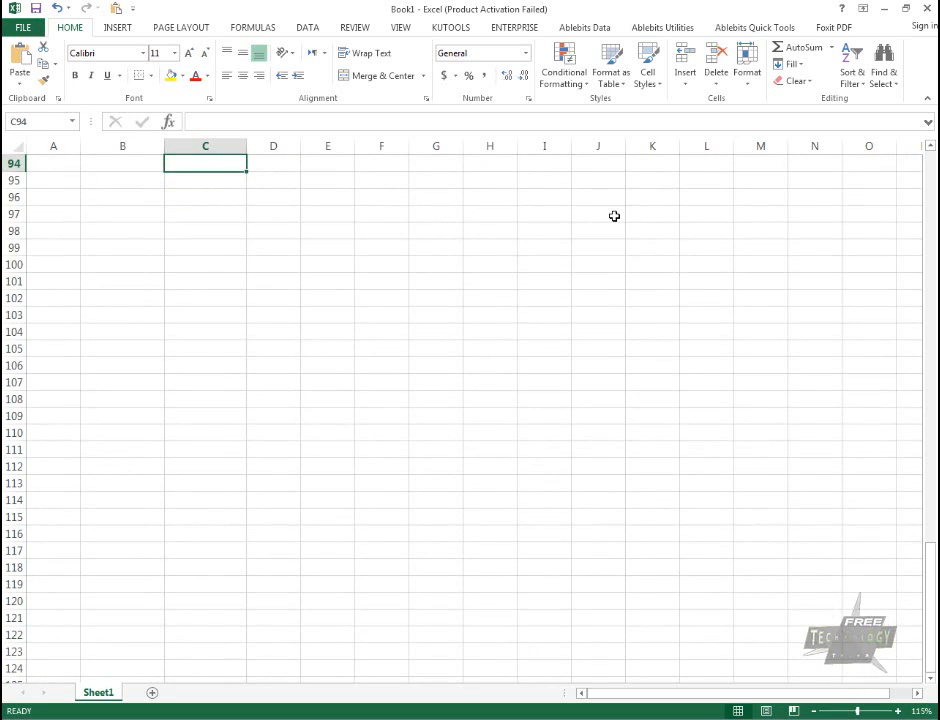
key("Page_Up")
key("Page_Up")
key("Page_Up")
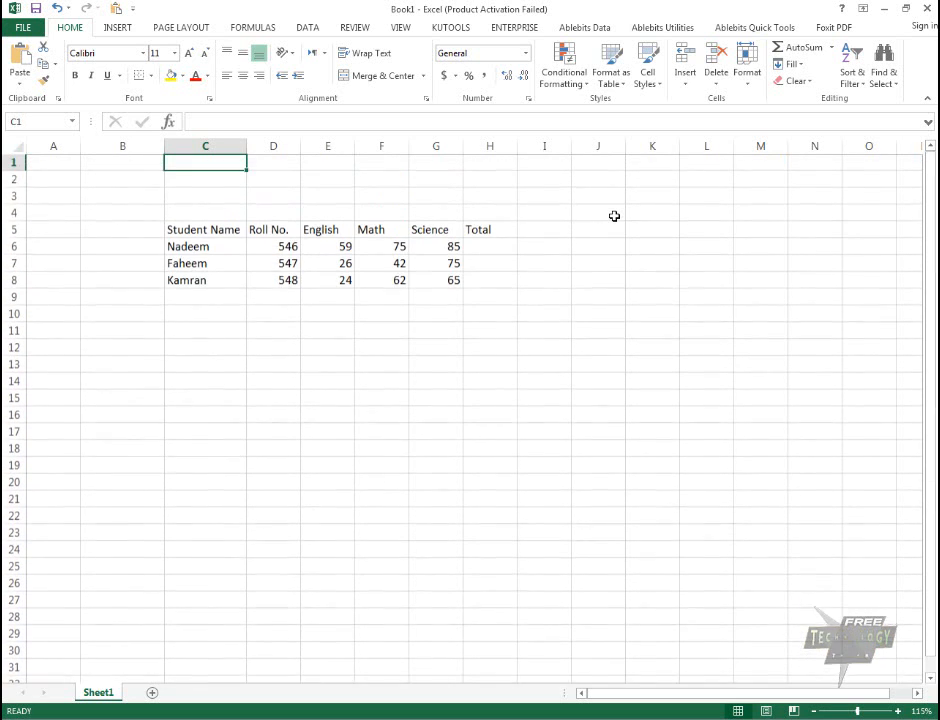